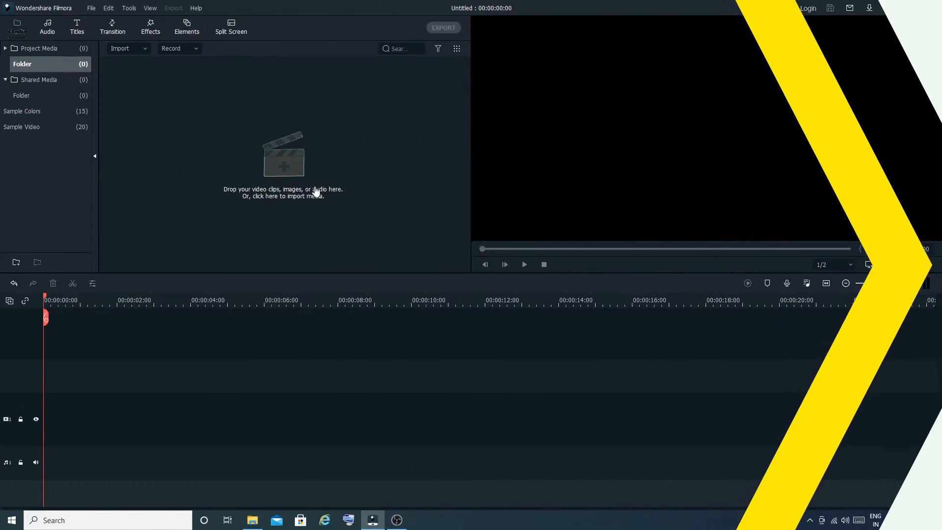
Step: Import the clip 20201201_170137 from the Cooking Roti panjiri folder into the project media
{"action": "left_click", "coordinate": [312, 180]}
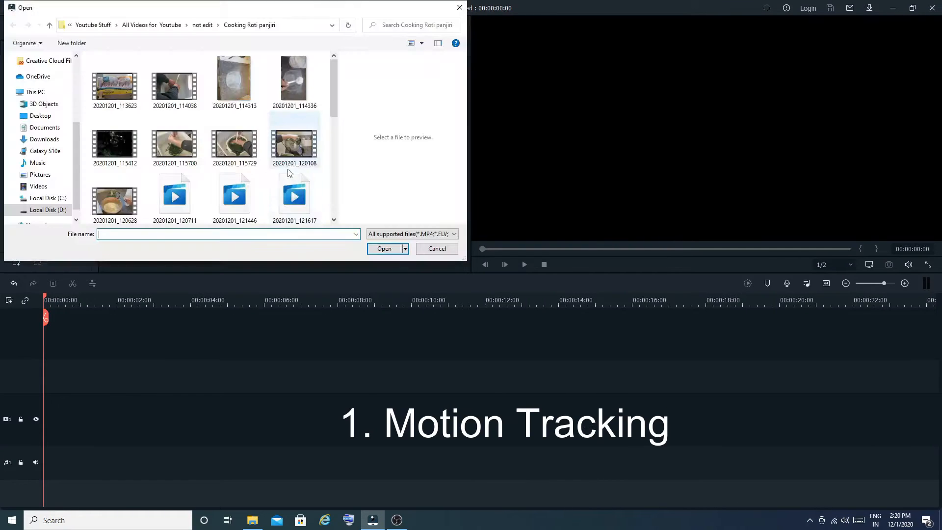
{"action": "scroll", "coordinate": [251, 177], "scroll_direction": "down", "scroll_amount": 5}
{"action": "left_click", "coordinate": [117, 200]}
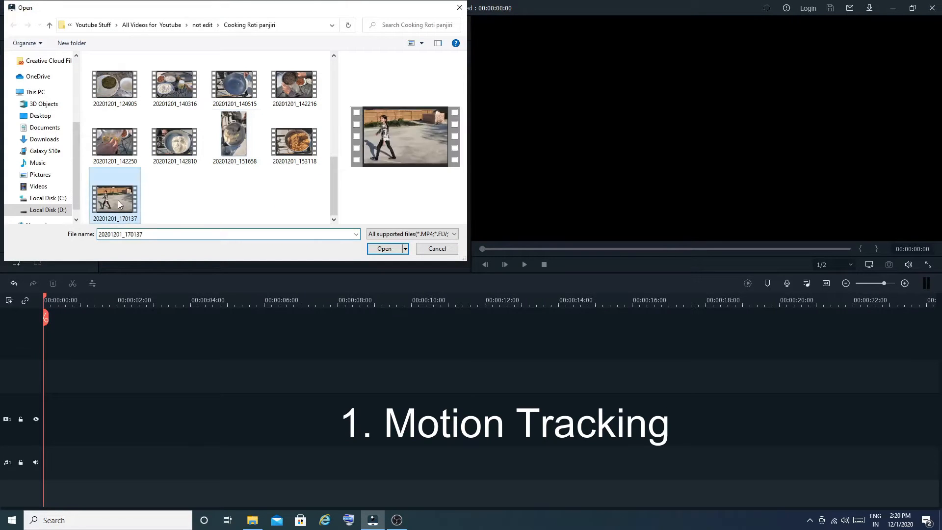
{"action": "left_click", "coordinate": [390, 247]}
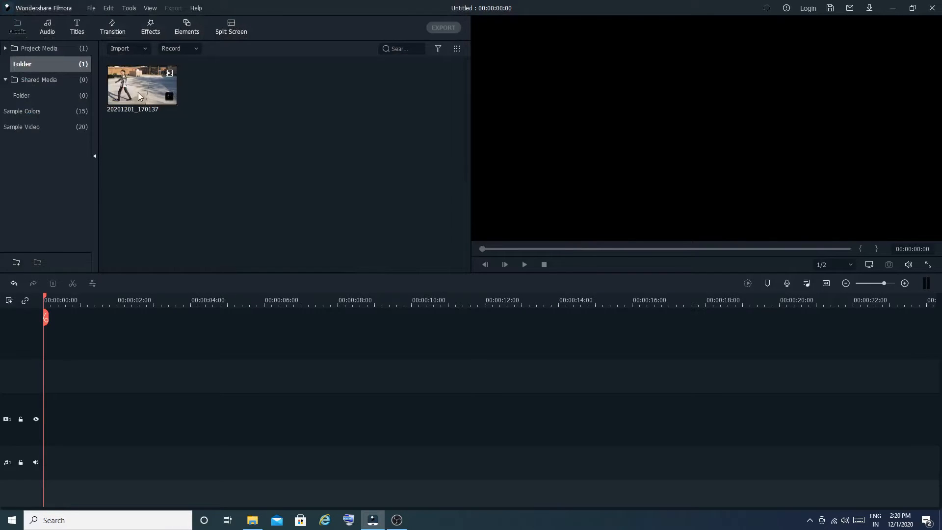
Step: Add the clip to the video track, keeping the project settings of 1920 x 1080 25fps
{"action": "left_click_drag", "start_coordinate": [138, 92], "coordinate": [58, 423]}
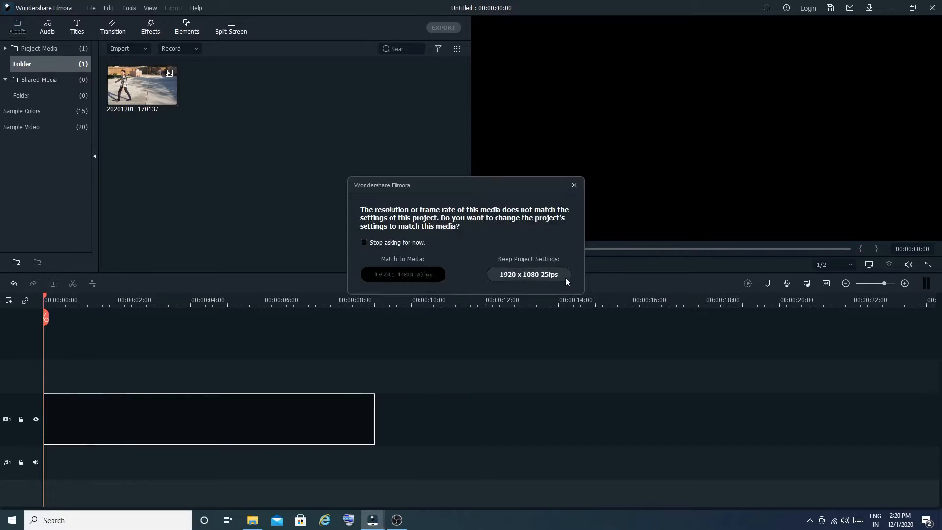
{"action": "left_click", "coordinate": [565, 278]}
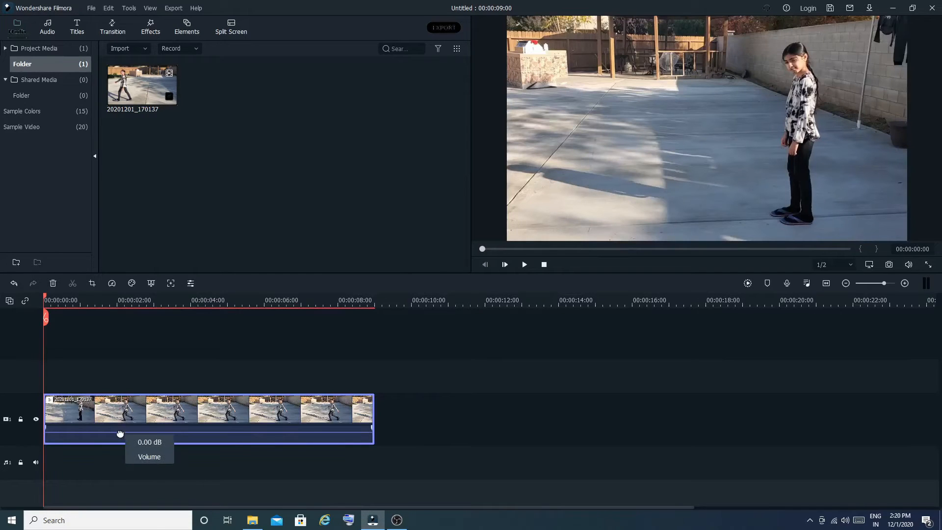
Step: Play the clip in the preview and stop playback
{"action": "left_click", "coordinate": [120, 453]}
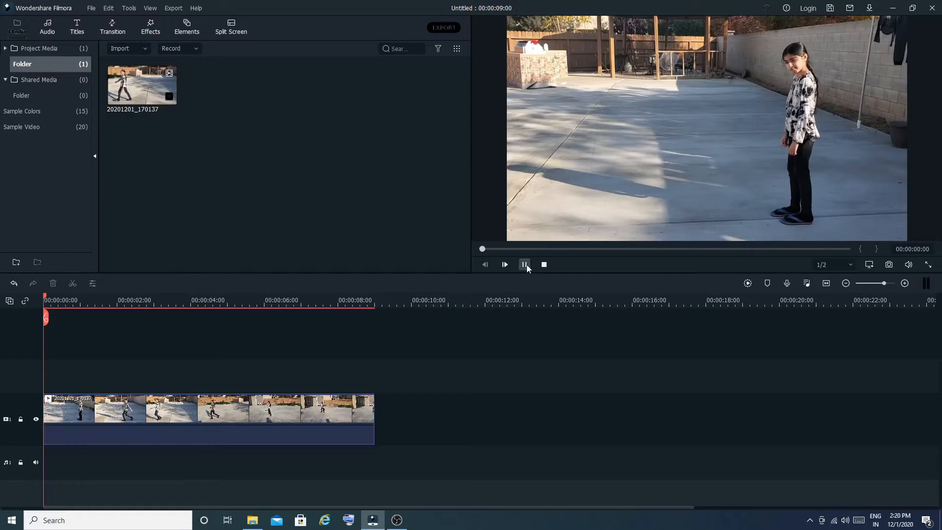
{"action": "left_click", "coordinate": [525, 264]}
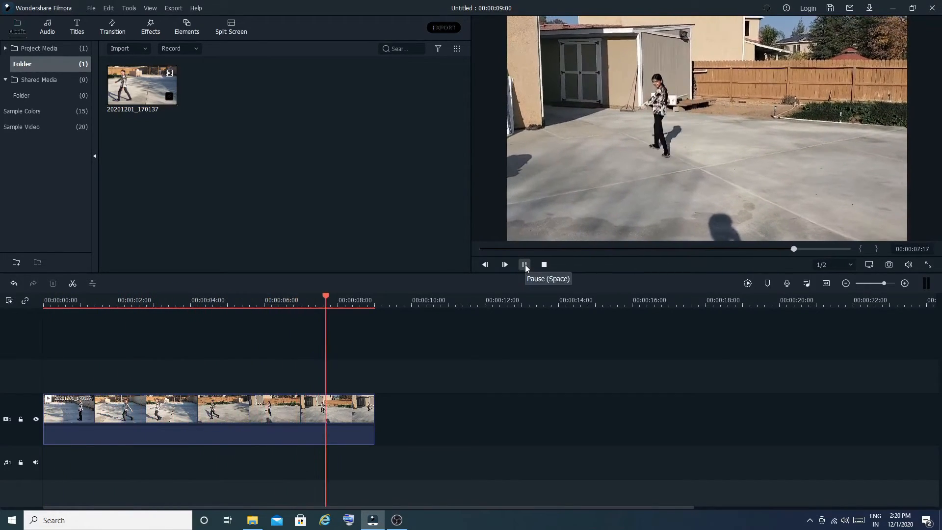
{"action": "left_click", "coordinate": [543, 265]}
Step: Apply Motion Tracking to the video clip, placing the tracking box over the girl's torso and tracking it
{"action": "left_click", "coordinate": [241, 418]}
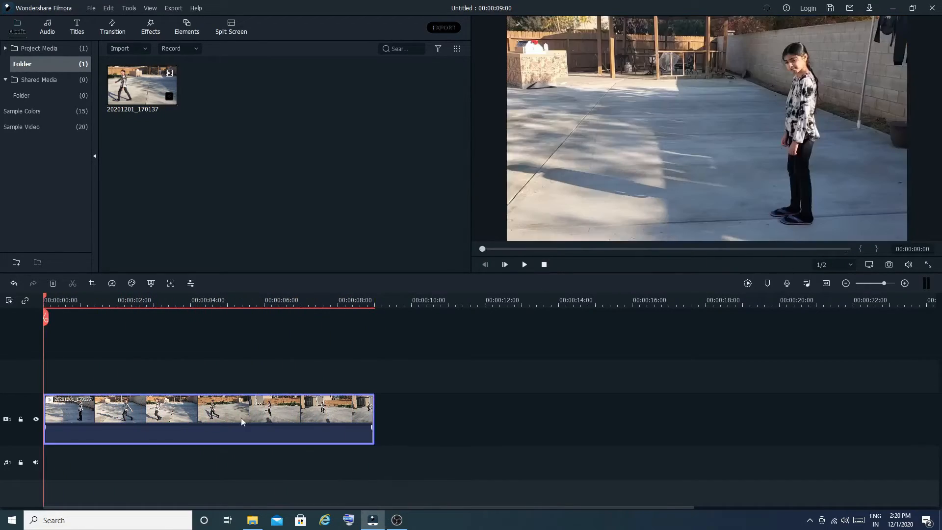
{"action": "right_click", "coordinate": [241, 418]}
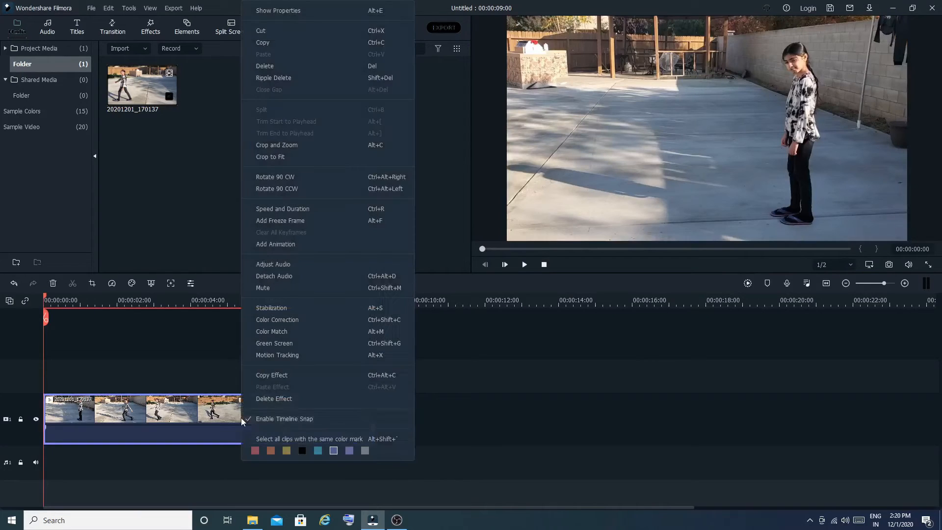
{"action": "left_click", "coordinate": [324, 376]}
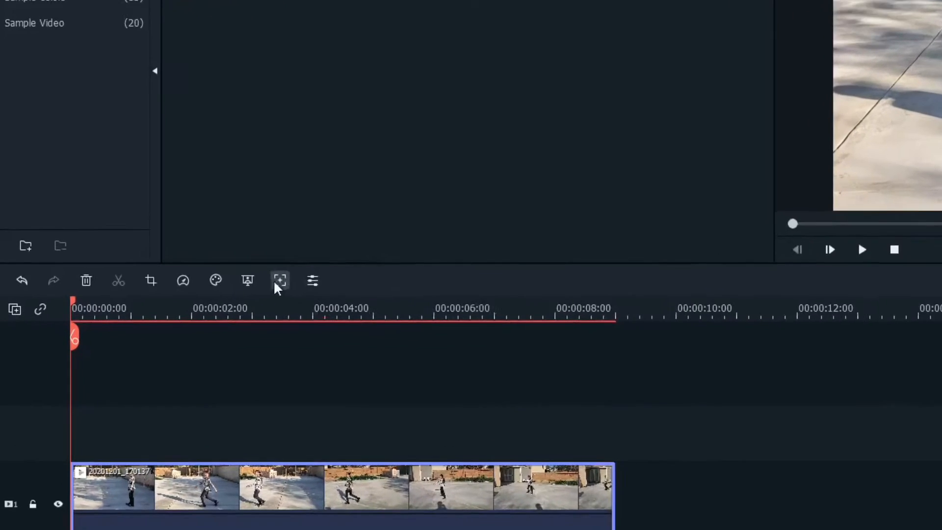
{"action": "left_click", "coordinate": [300, 281]}
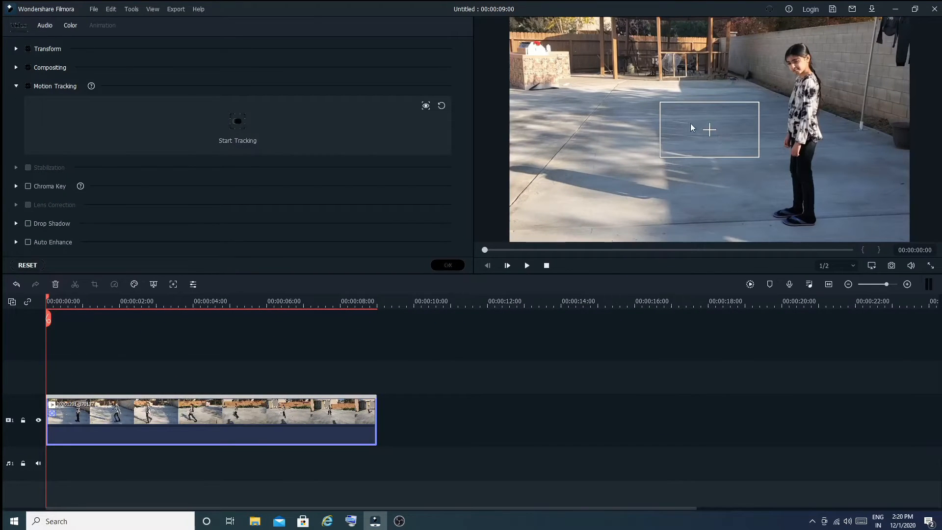
{"action": "left_click_drag", "start_coordinate": [758, 157], "coordinate": [822, 123]}
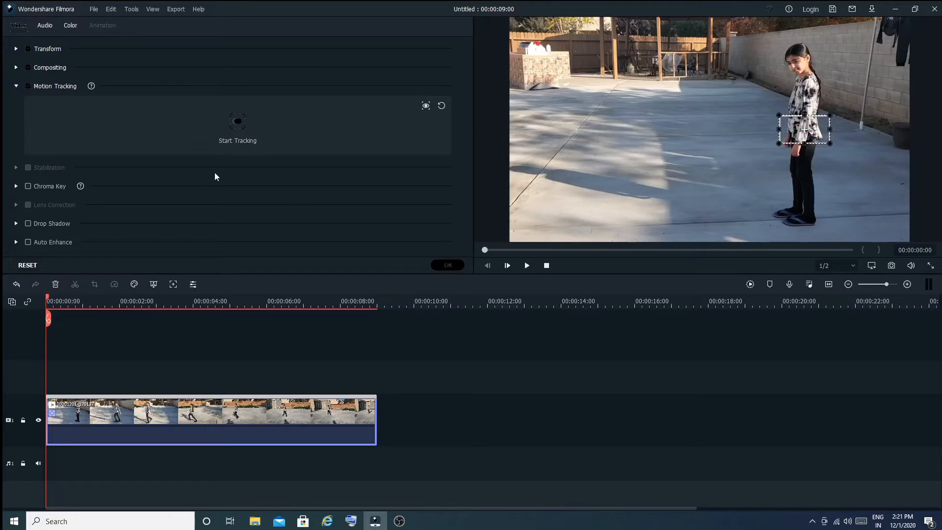
{"action": "left_click", "coordinate": [236, 126]}
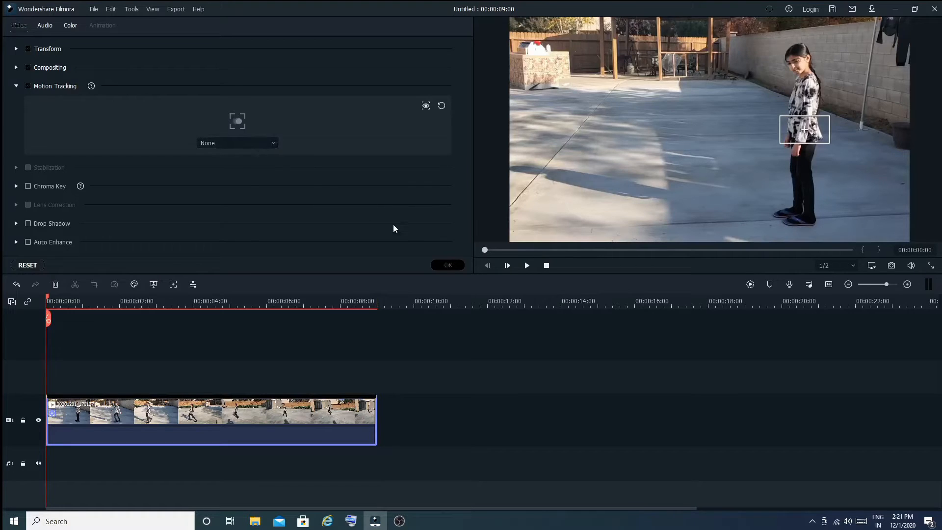
{"action": "left_click", "coordinate": [447, 265]}
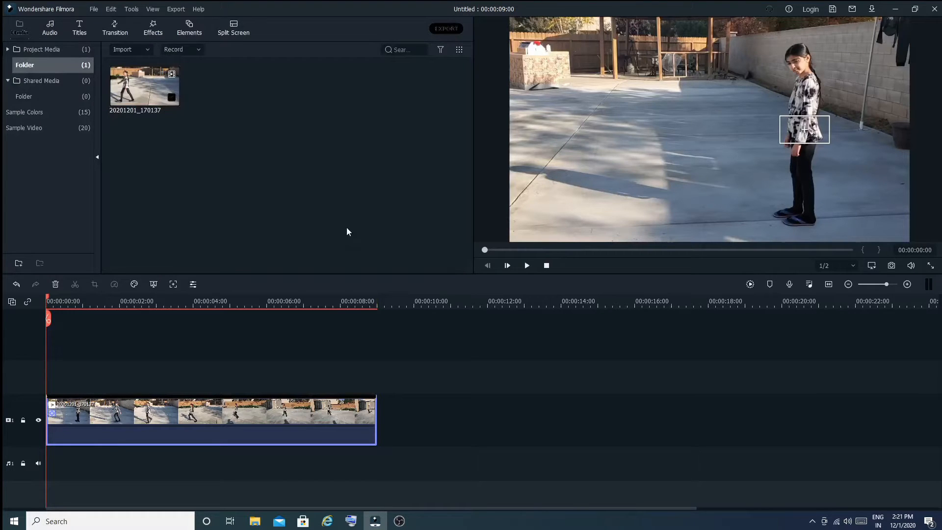
Step: Add the Basic 4 plain-text title above the video and stretch it to the clip's full 9-second length
{"action": "left_click", "coordinate": [78, 22]}
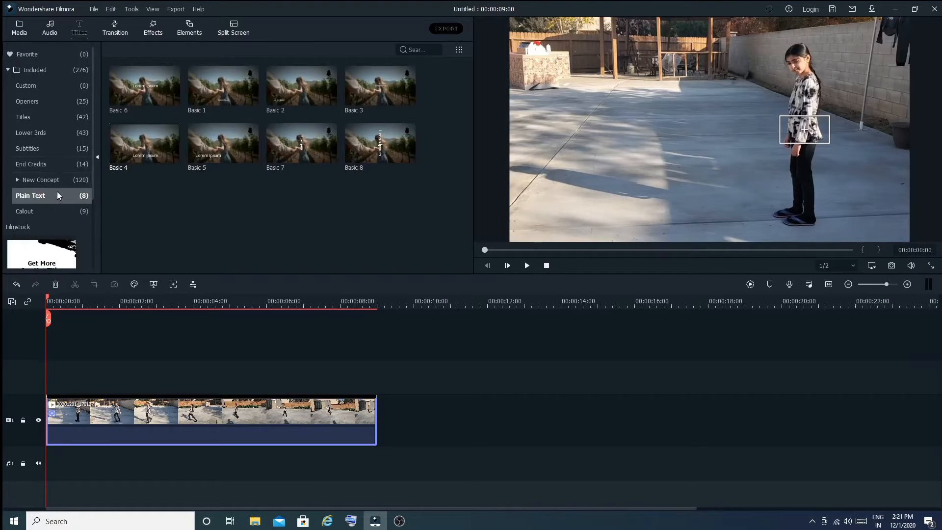
{"action": "left_click_drag", "start_coordinate": [139, 150], "coordinate": [95, 373]}
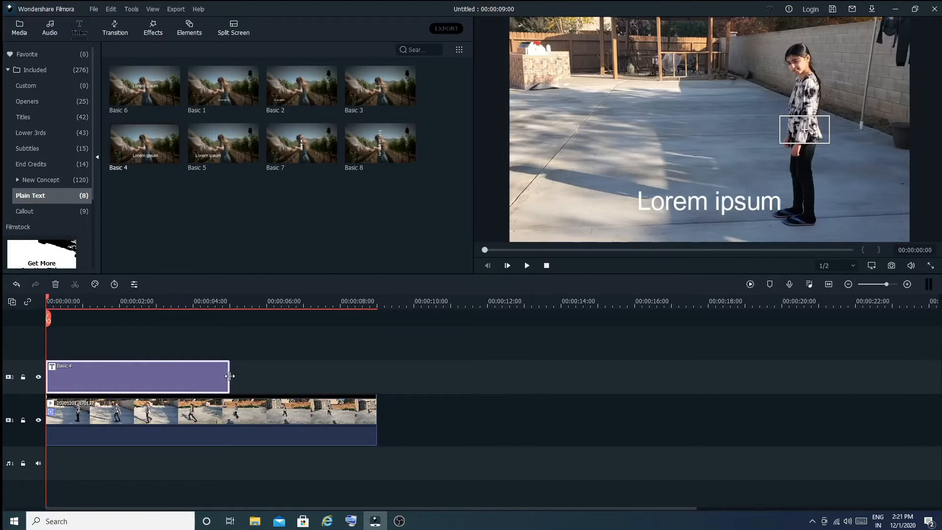
{"action": "left_click_drag", "start_coordinate": [229, 375], "coordinate": [376, 375]}
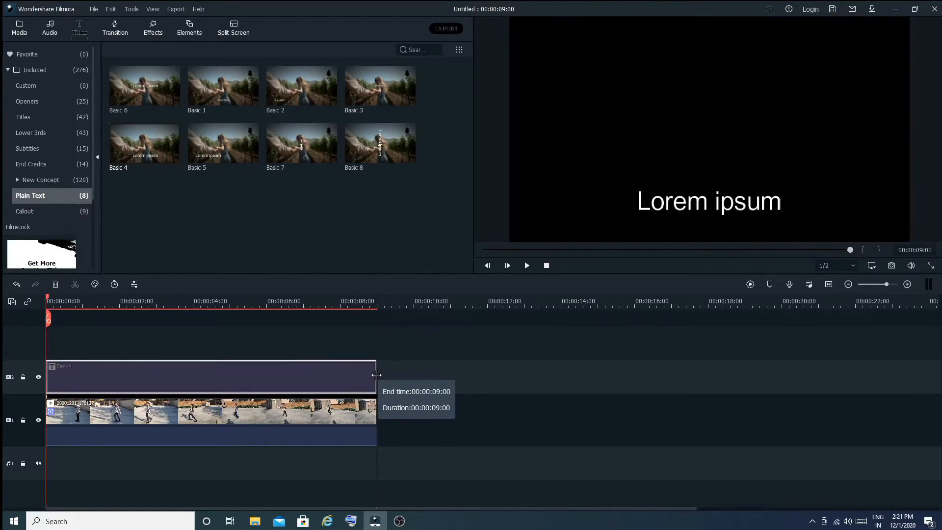
Step: Replace the title's placeholder text with MANDY
{"action": "double_click", "coordinate": [325, 376]}
{"action": "left_click", "coordinate": [258, 109]}
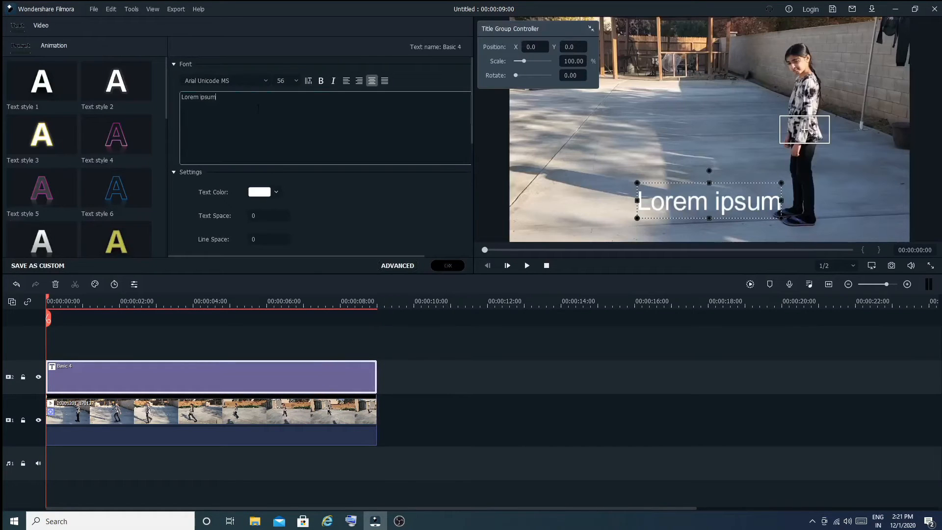
{"action": "key", "text": "BackSpace"}
{"action": "key", "text": "BackSpace"}
{"action": "key", "text": "BackSpace"}
{"action": "key", "text": "BackSpace"}
{"action": "key", "text": "BackSpace"}
{"action": "key", "text": "BackSpace"}
{"action": "key", "text": "BackSpace"}
{"action": "key", "text": "BackSpace"}
{"action": "key", "text": "BackSpace"}
{"action": "key", "text": "BackSpace"}
{"action": "key", "text": "BackSpace"}
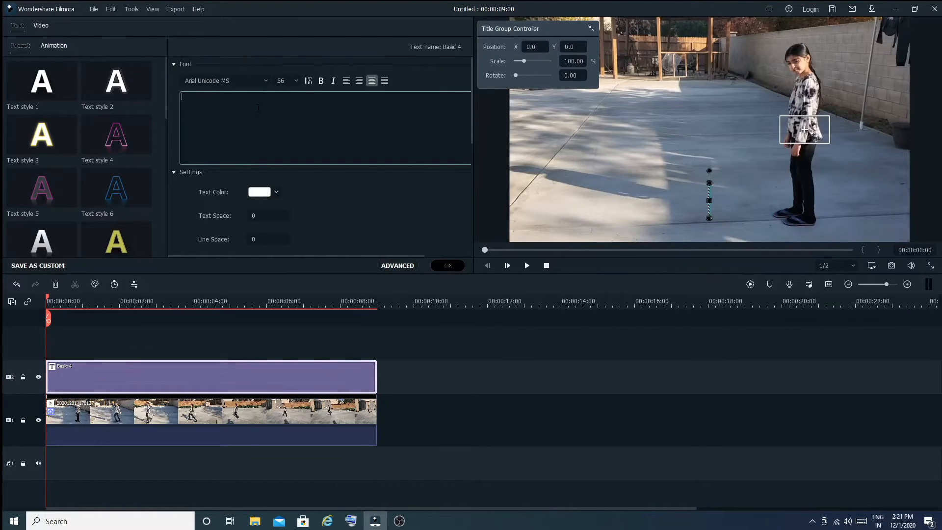
{"action": "type", "text": "MANDY"}
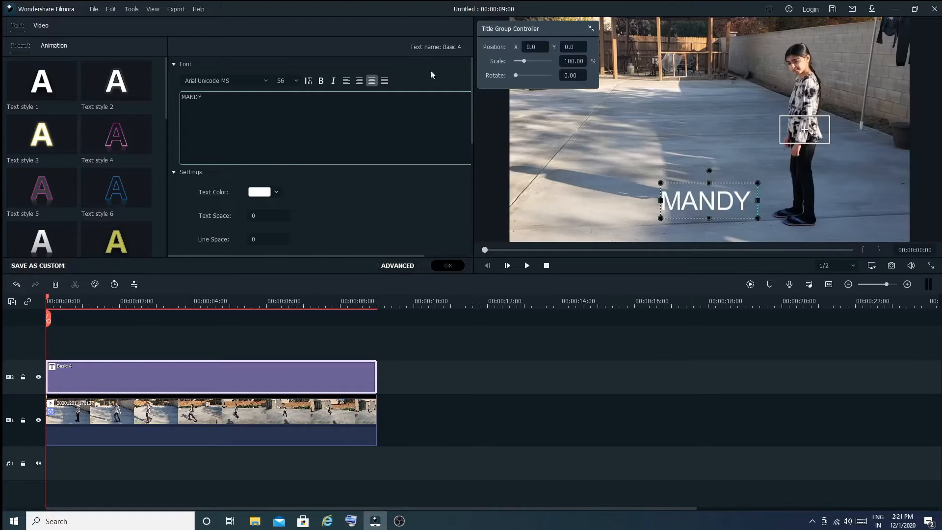
{"action": "left_click", "coordinate": [580, 195]}
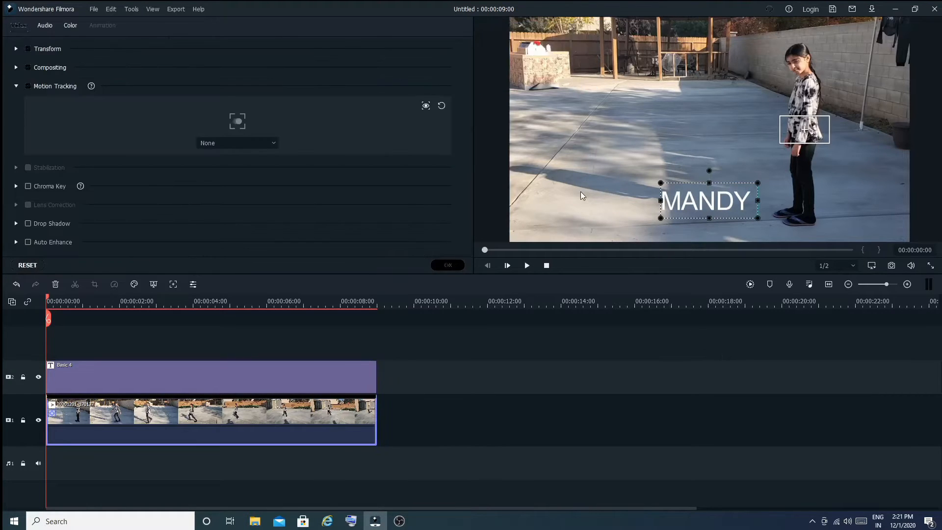
Step: Move the MANDY title up beside the girl in the preview and confirm
{"action": "left_click", "coordinate": [681, 199]}
{"action": "left_click_drag", "start_coordinate": [743, 188], "coordinate": [799, 184]}
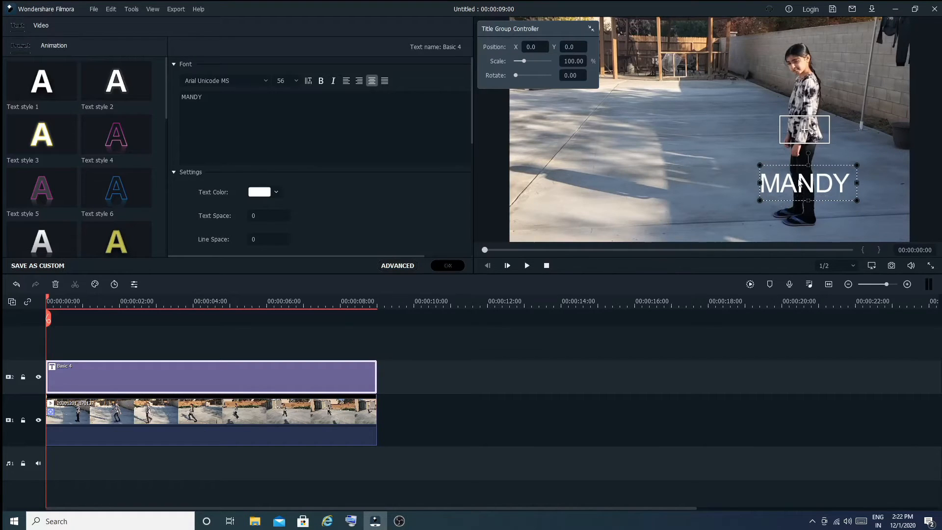
{"action": "left_click", "coordinate": [438, 265]}
Step: Attach the Basic 4 title to the video clip's motion track and play the result
{"action": "double_click", "coordinate": [293, 422]}
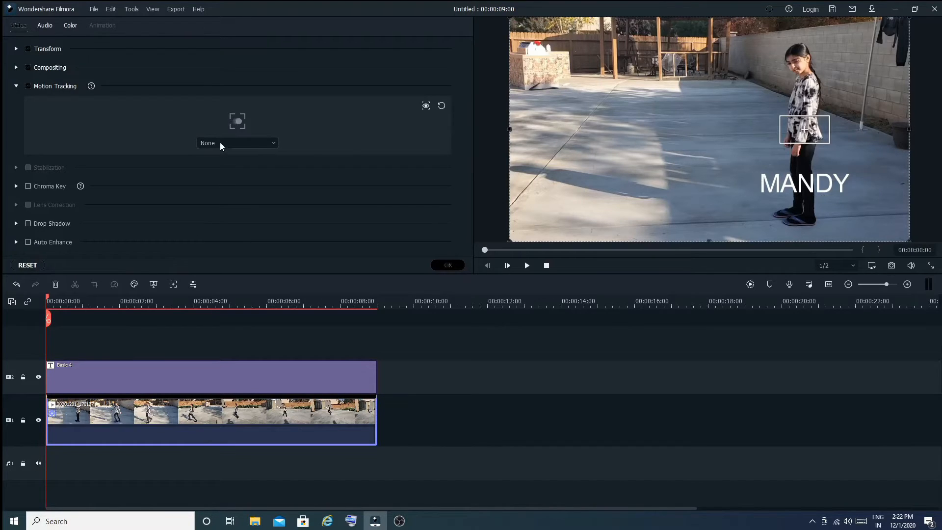
{"action": "left_click", "coordinate": [248, 142]}
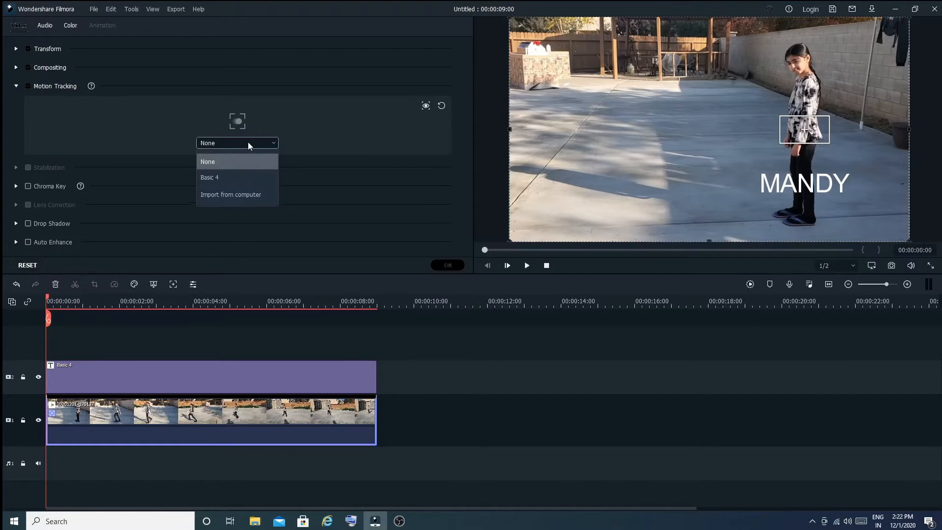
{"action": "left_click", "coordinate": [217, 177]}
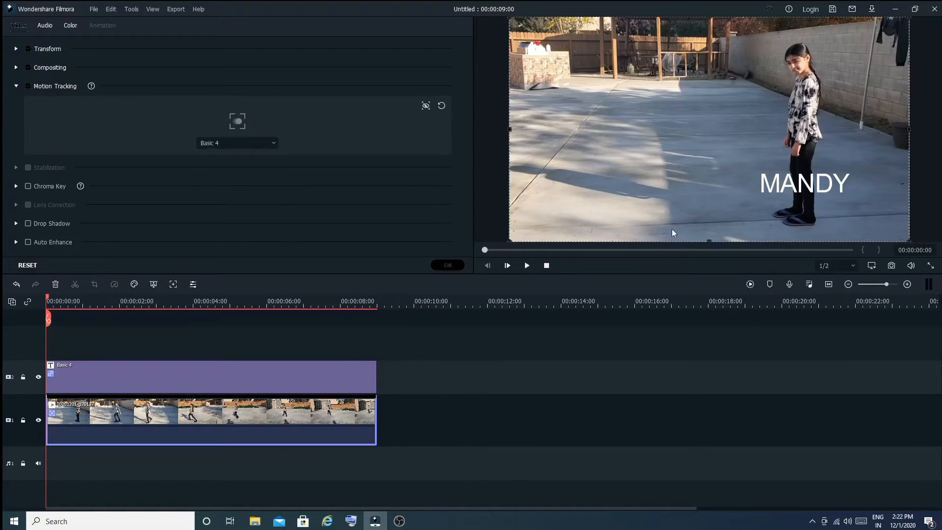
{"action": "left_click", "coordinate": [443, 266]}
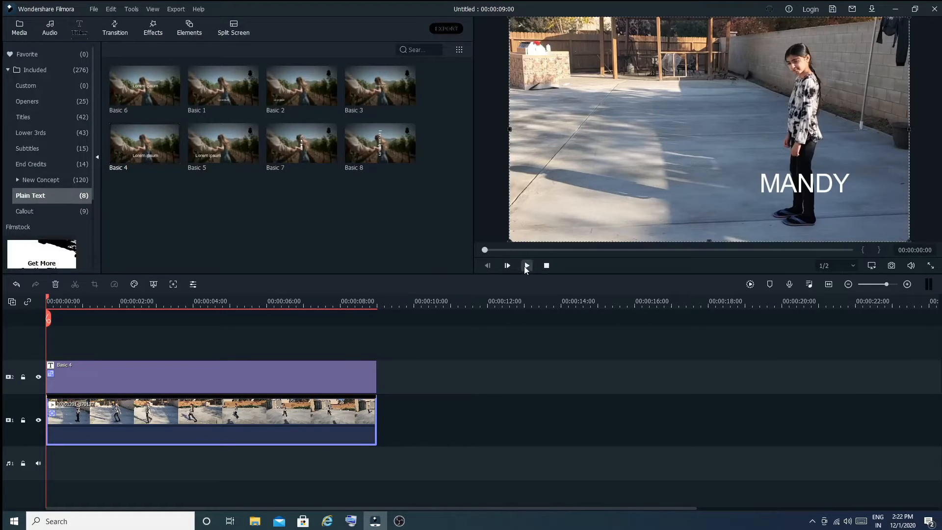
{"action": "left_click", "coordinate": [526, 265]}
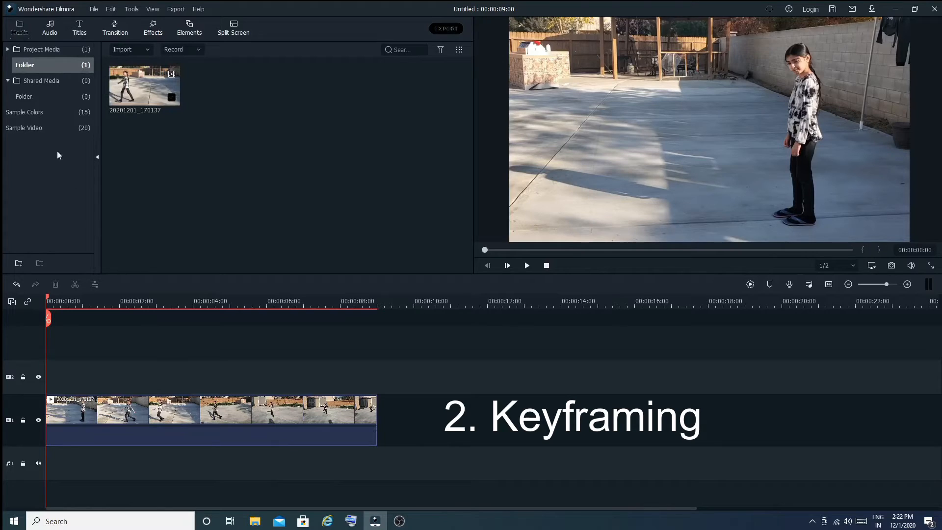
Step: Add the Orange sample color above the video and stretch it to the clip's full length
{"action": "left_click", "coordinate": [49, 114]}
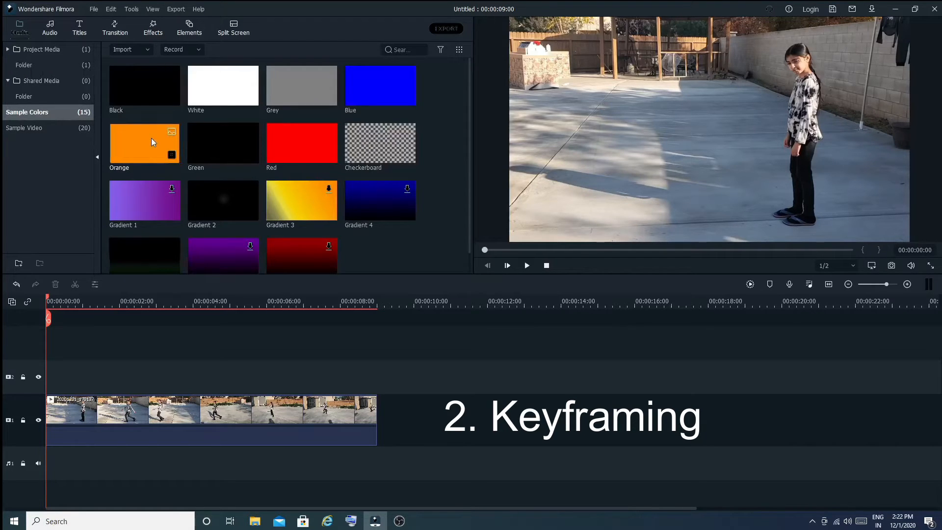
{"action": "left_click_drag", "start_coordinate": [151, 140], "coordinate": [51, 385]}
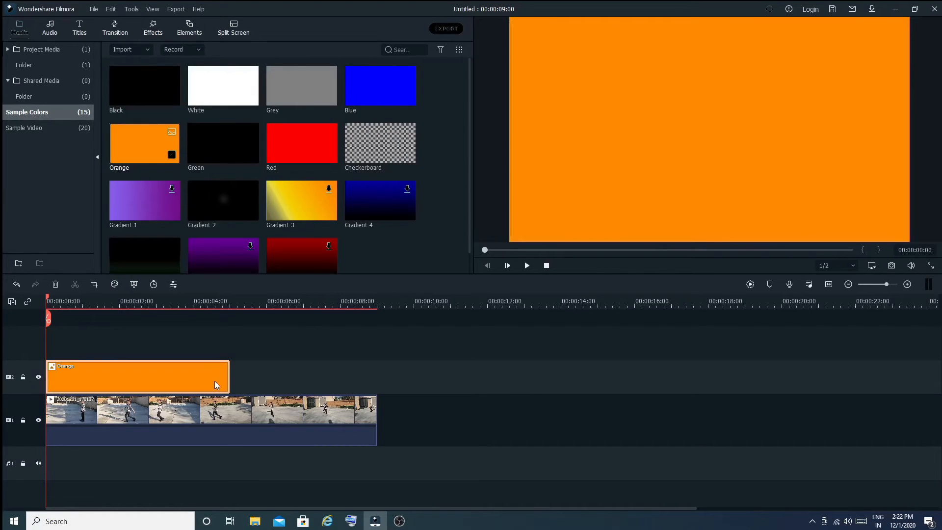
{"action": "left_click_drag", "start_coordinate": [229, 377], "coordinate": [376, 379]}
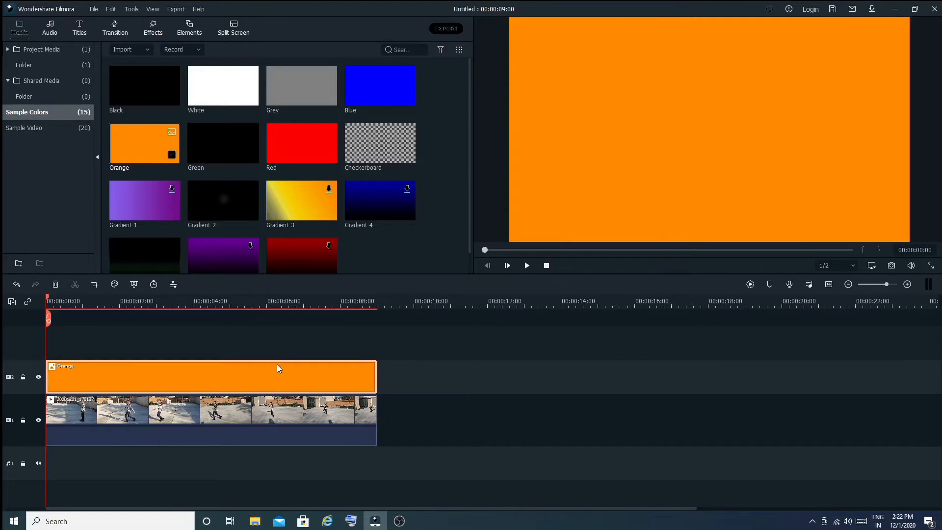
Step: Shrink the orange color clip to a small rectangle near the frame's lower-left corner
{"action": "double_click", "coordinate": [511, 22]}
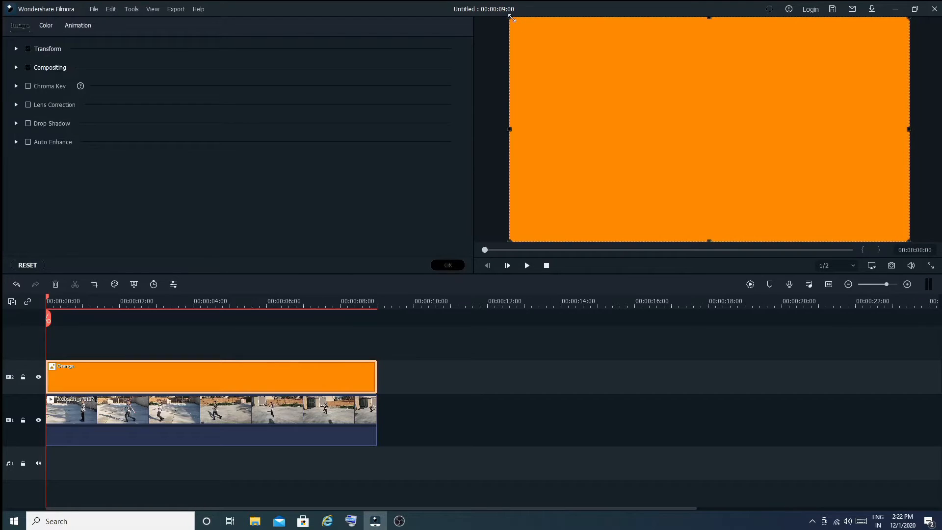
{"action": "left_click_drag", "start_coordinate": [511, 18], "coordinate": [558, 215]}
{"action": "left_click", "coordinate": [615, 170]}
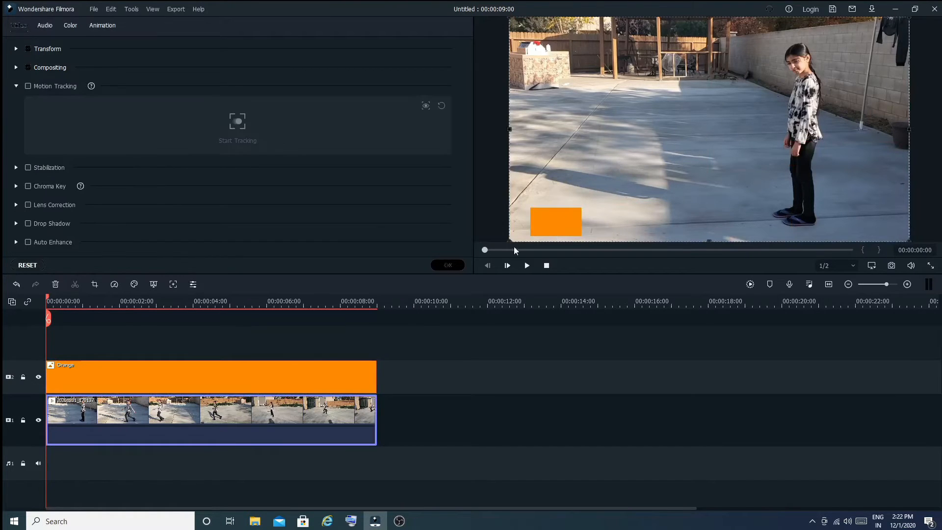
Step: Play the video in the preview, stop it, and return the playhead to the start
{"action": "left_click", "coordinate": [528, 265]}
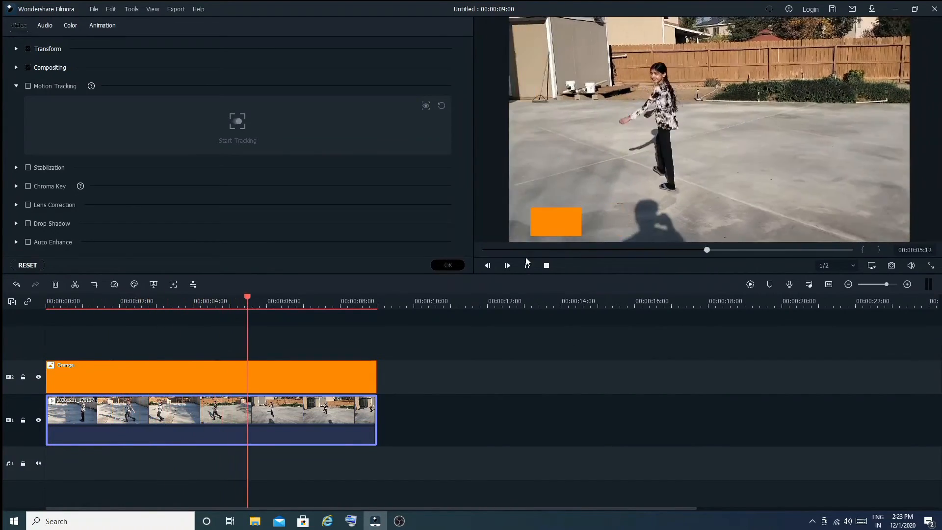
{"action": "left_click", "coordinate": [548, 265]}
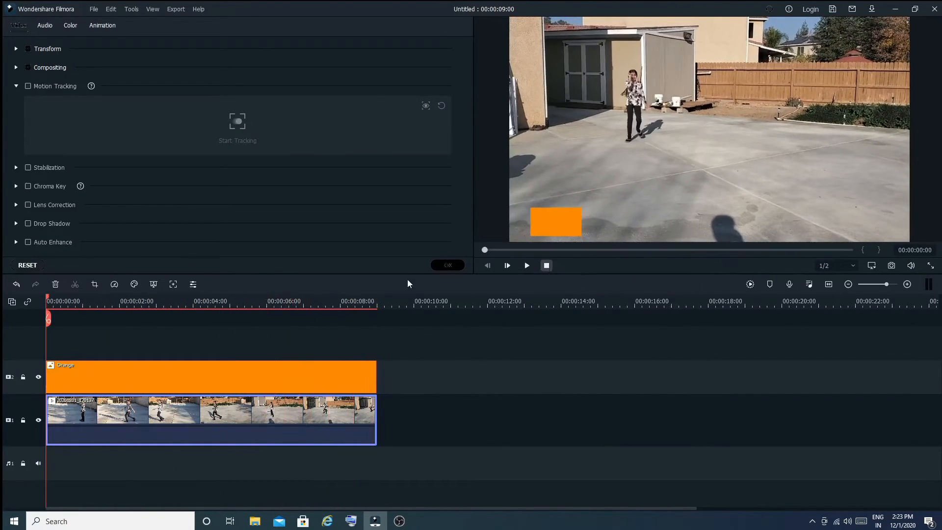
{"action": "left_click_drag", "start_coordinate": [49, 299], "coordinate": [52, 301]}
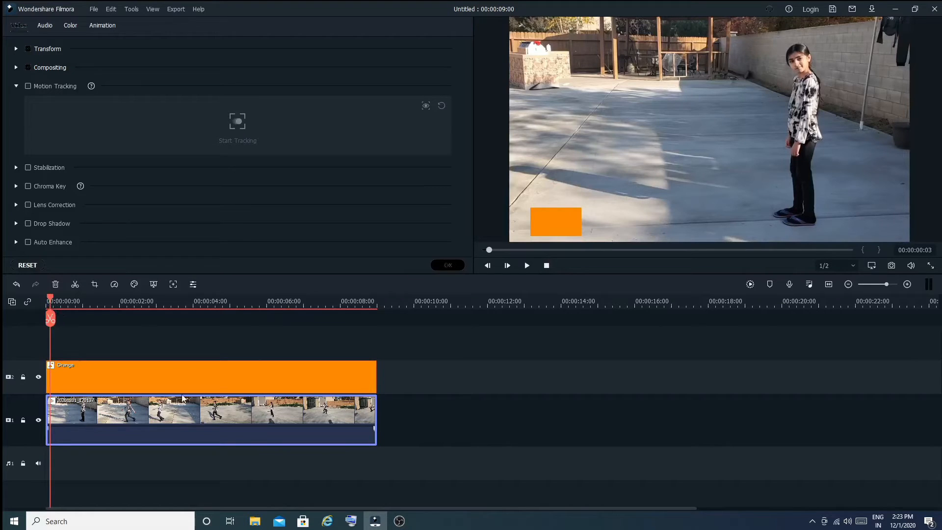
Step: Open the orange color clip's custom animation and add a keyframe at the clip's start
{"action": "left_click", "coordinate": [450, 265]}
{"action": "right_click", "coordinate": [153, 370]}
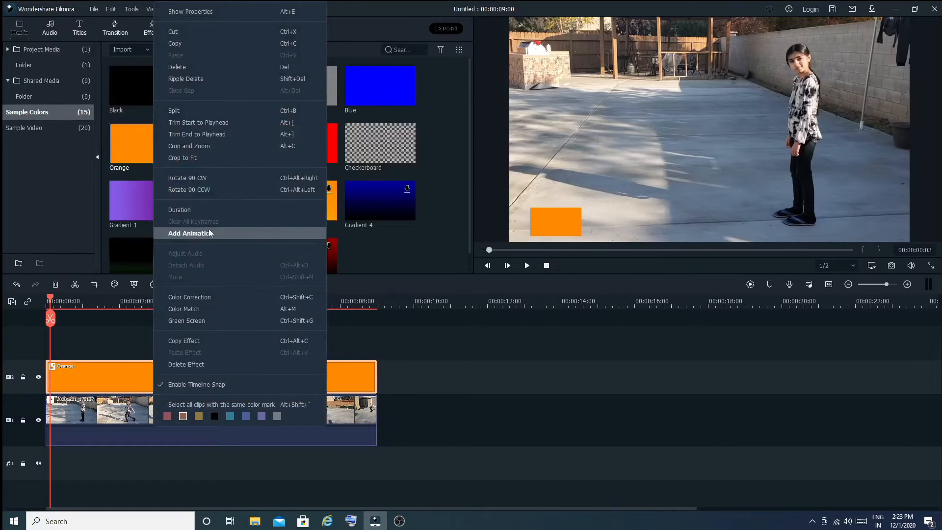
{"action": "left_click", "coordinate": [195, 235]}
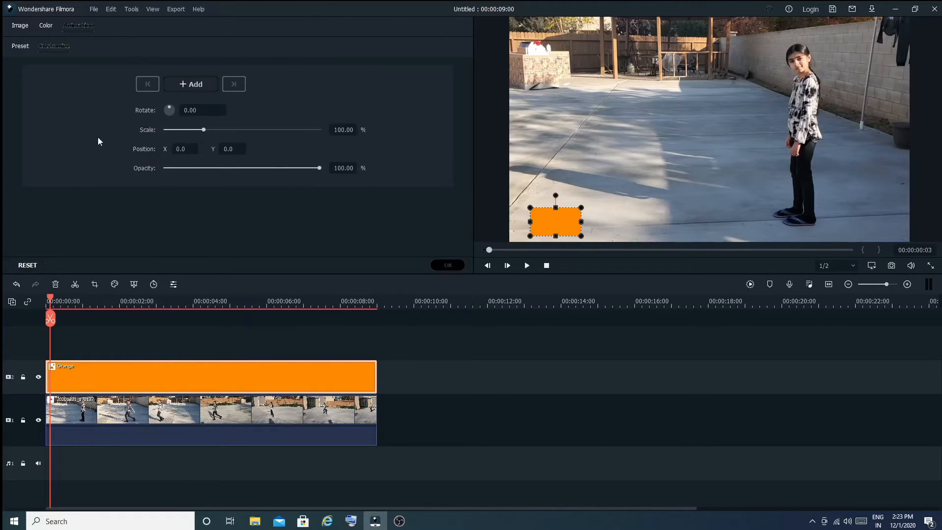
{"action": "left_click", "coordinate": [194, 85]}
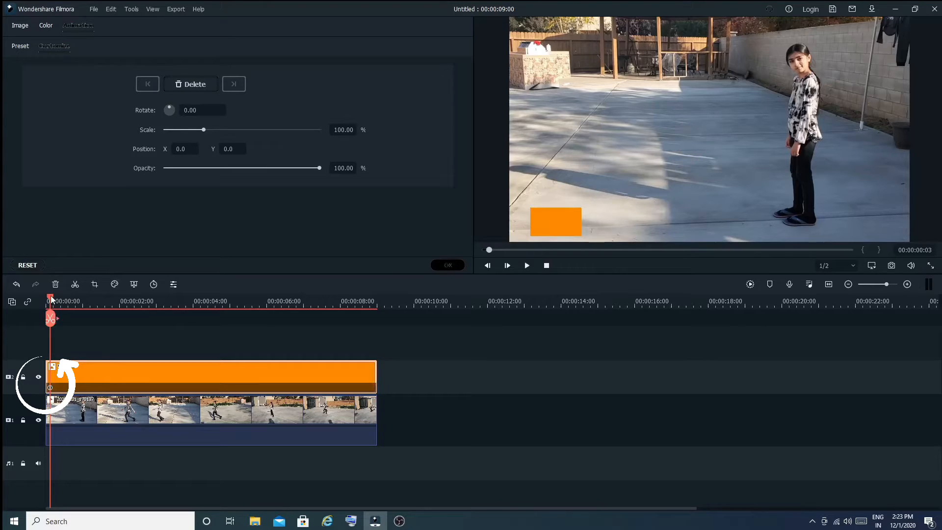
Step: At about 0:17, add a keyframe moving the orange block to the frame's lower-right corner
{"action": "left_click_drag", "start_coordinate": [52, 299], "coordinate": [73, 306]}
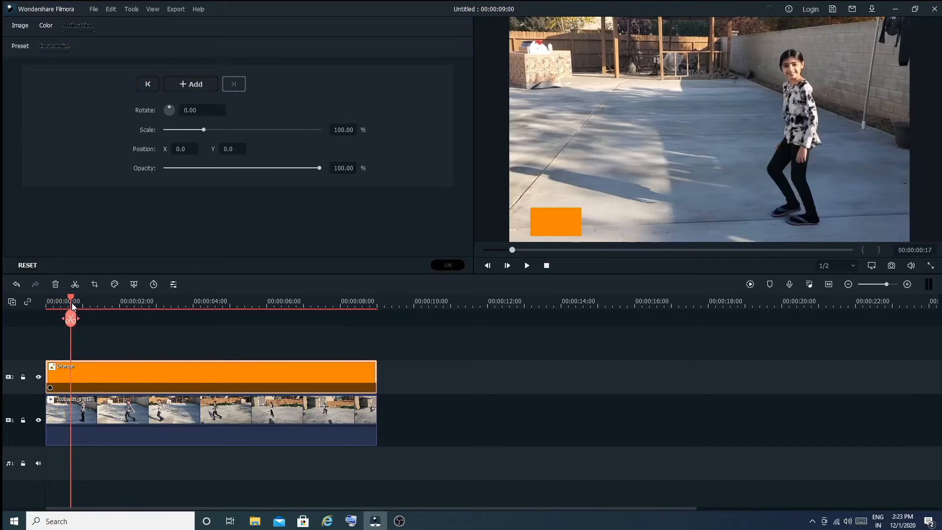
{"action": "left_click", "coordinate": [574, 228]}
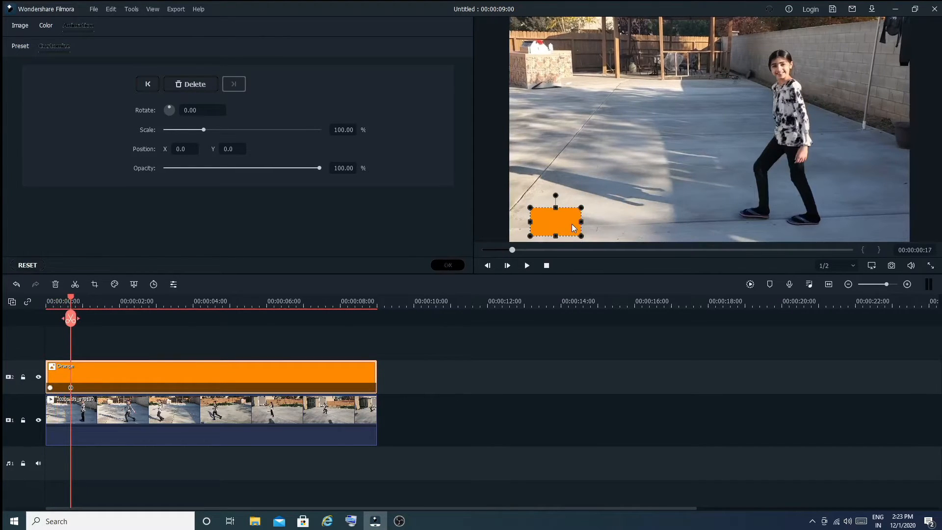
{"action": "left_click_drag", "start_coordinate": [564, 221], "coordinate": [870, 212]}
{"action": "key", "text": "Right"}
{"action": "key", "text": "Right"}
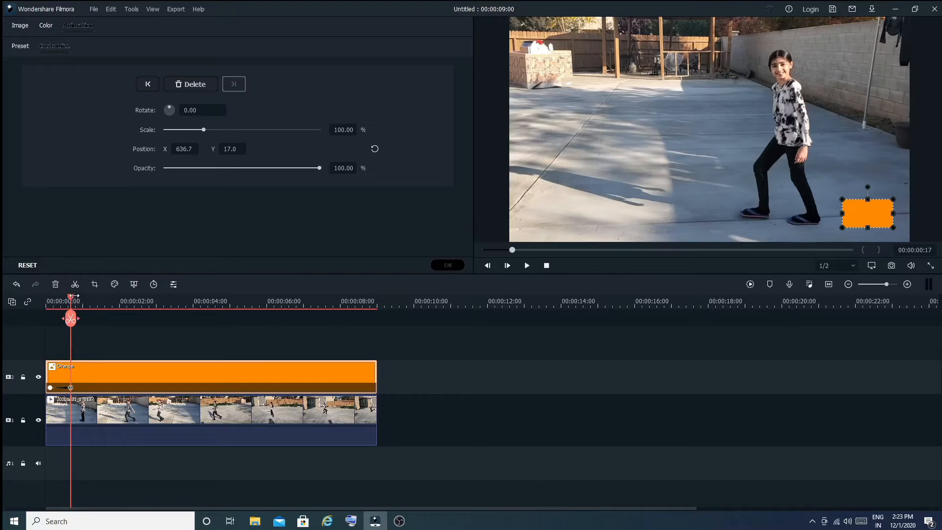
Step: At about 1:08, add a keyframe moving the orange block up to the upper-right corner
{"action": "left_click_drag", "start_coordinate": [73, 298], "coordinate": [97, 305]}
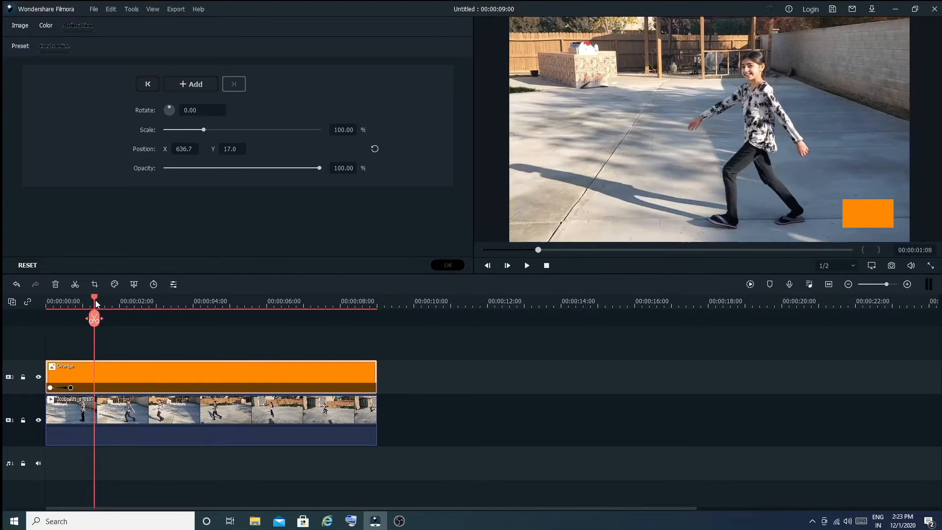
{"action": "left_click", "coordinate": [867, 216]}
{"action": "left_click_drag", "start_coordinate": [866, 214], "coordinate": [853, 63]}
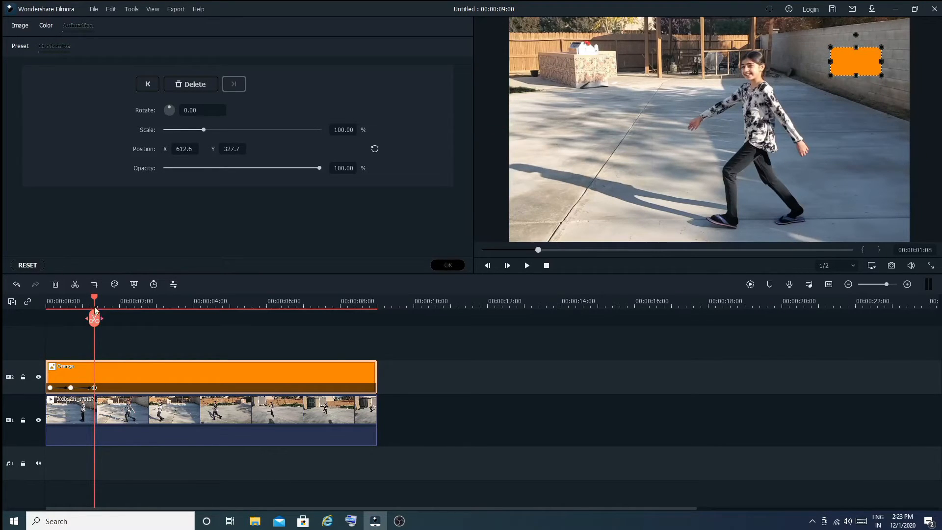
Step: Add keyframes moving the block to the upper-left at about 2:01 and to the lower-left at about 2:22
{"action": "left_click_drag", "start_coordinate": [96, 300], "coordinate": [121, 307]}
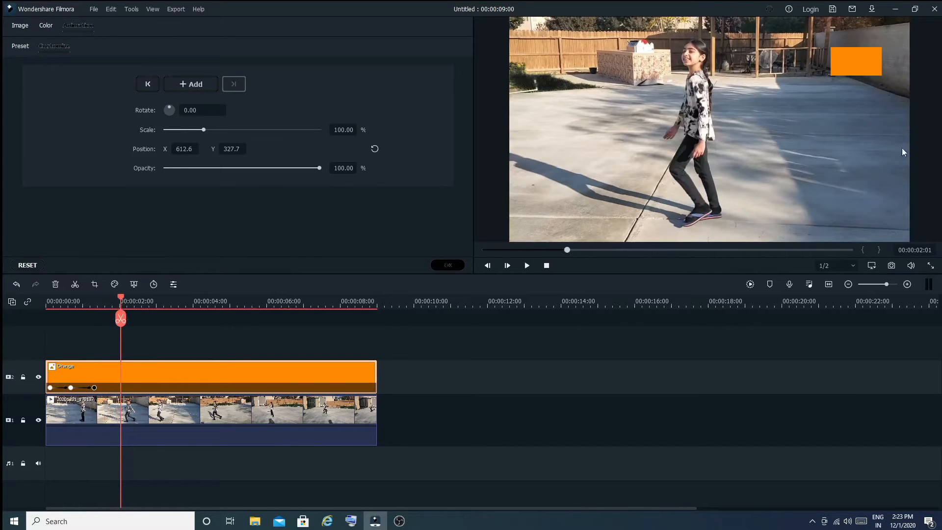
{"action": "left_click_drag", "start_coordinate": [851, 66], "coordinate": [562, 62]}
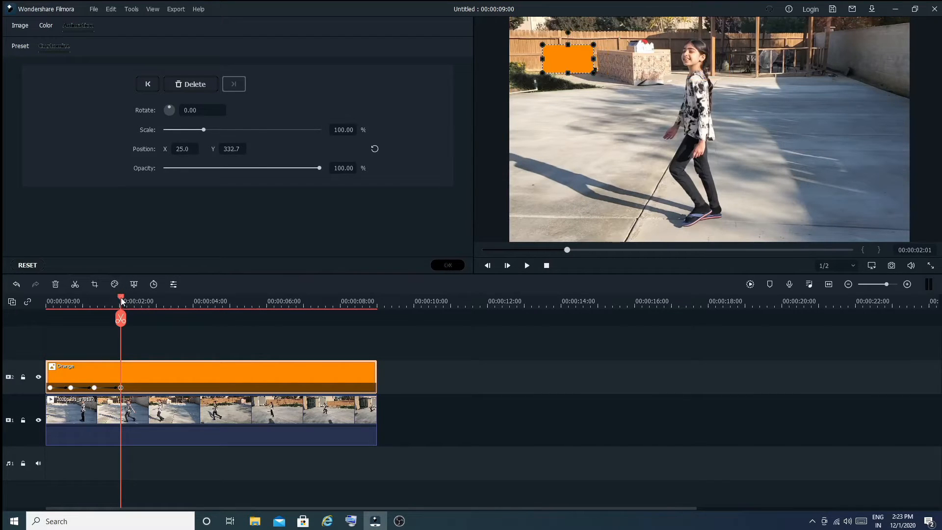
{"action": "left_click_drag", "start_coordinate": [122, 301], "coordinate": [151, 301]}
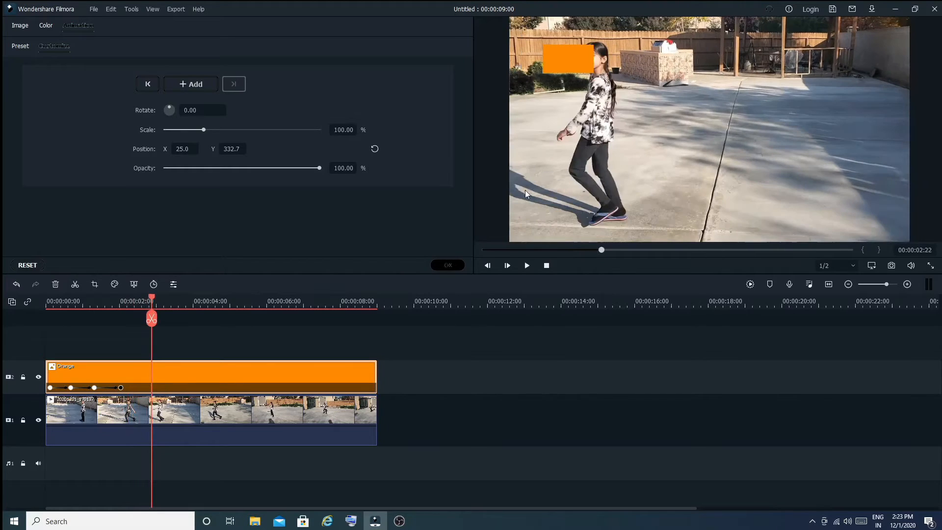
{"action": "left_click_drag", "start_coordinate": [560, 67], "coordinate": [543, 212]}
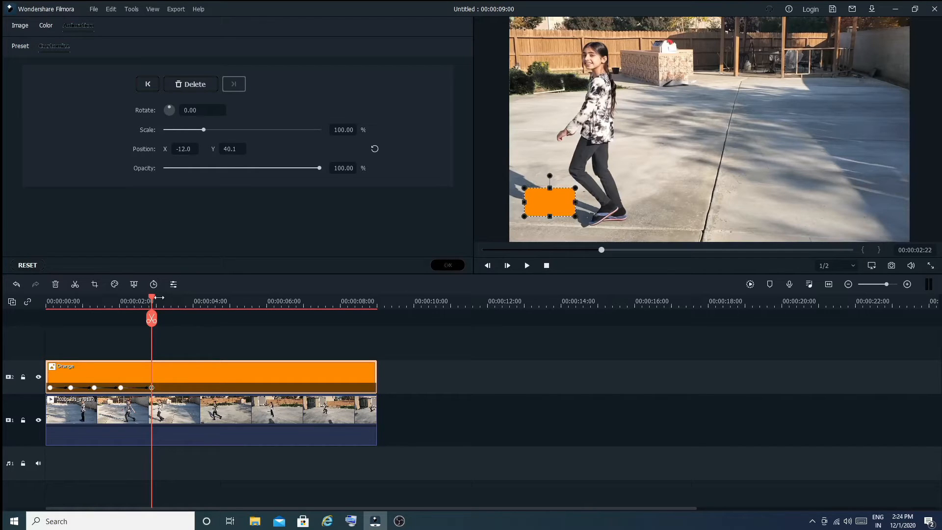
Step: At about 3:09, add a keyframe rotating the block to 194.70 and moving it beside the girl
{"action": "left_click_drag", "start_coordinate": [154, 301], "coordinate": [169, 302]}
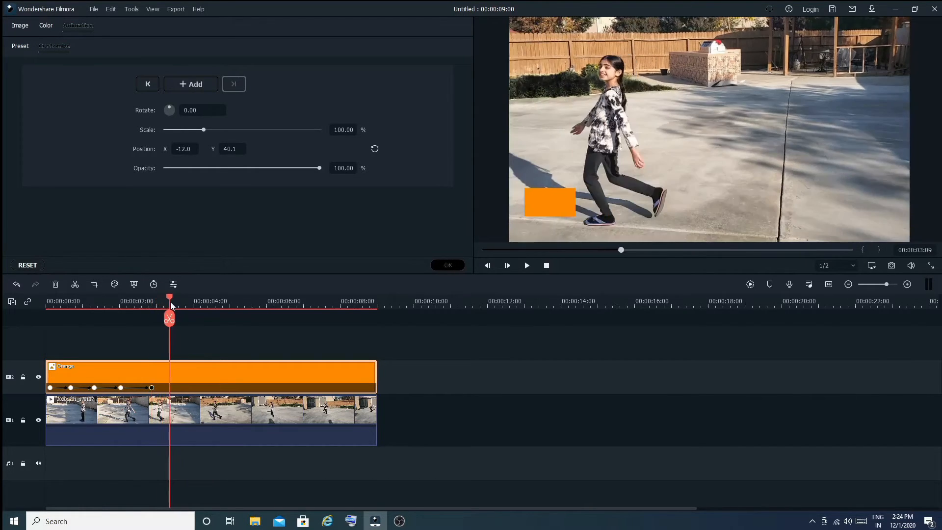
{"action": "left_click", "coordinate": [557, 204]}
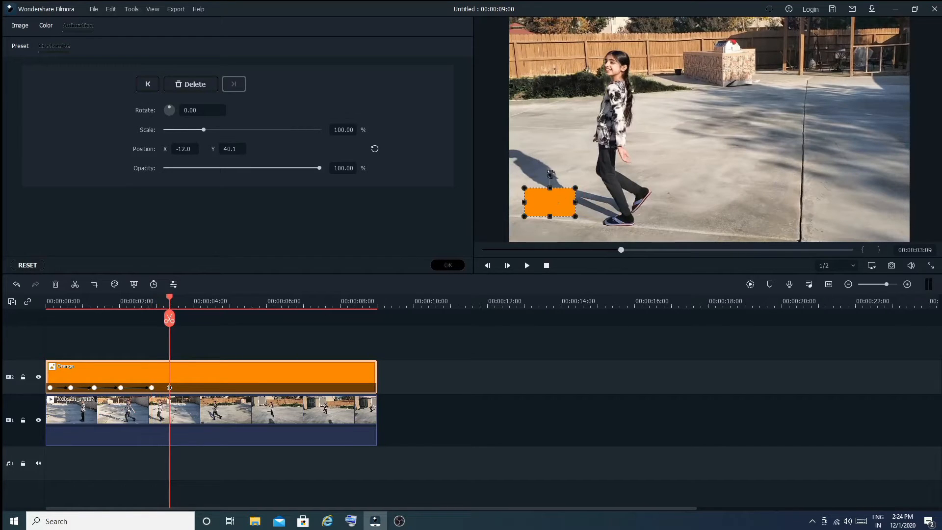
{"action": "left_click_drag", "start_coordinate": [555, 202], "coordinate": [664, 192]}
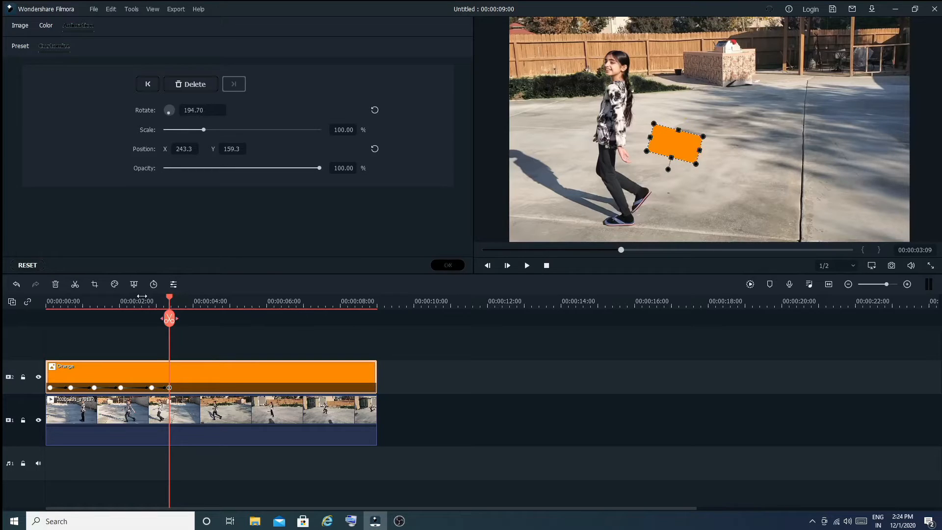
Step: At about 4:10, set the block's opacity to 0 and apply the animation
{"action": "left_click_drag", "start_coordinate": [170, 300], "coordinate": [208, 290]}
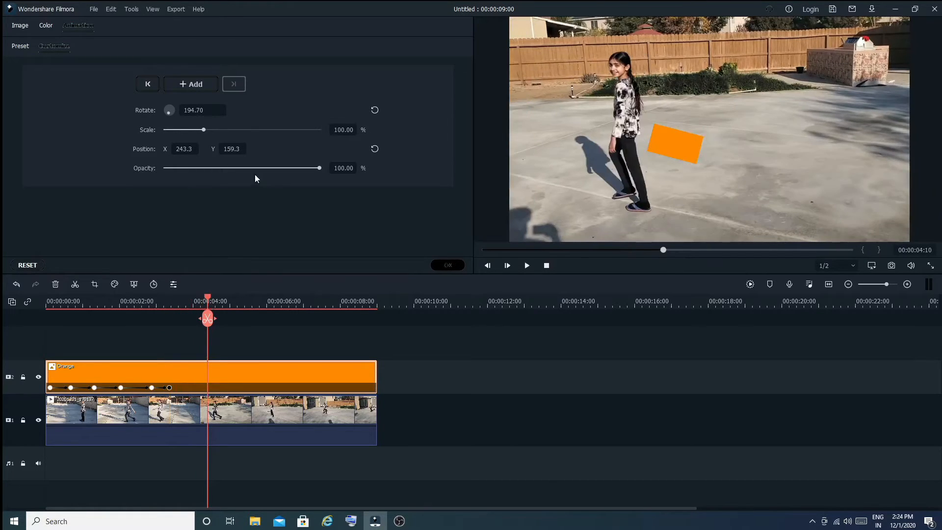
{"action": "left_click_drag", "start_coordinate": [320, 168], "coordinate": [165, 170]}
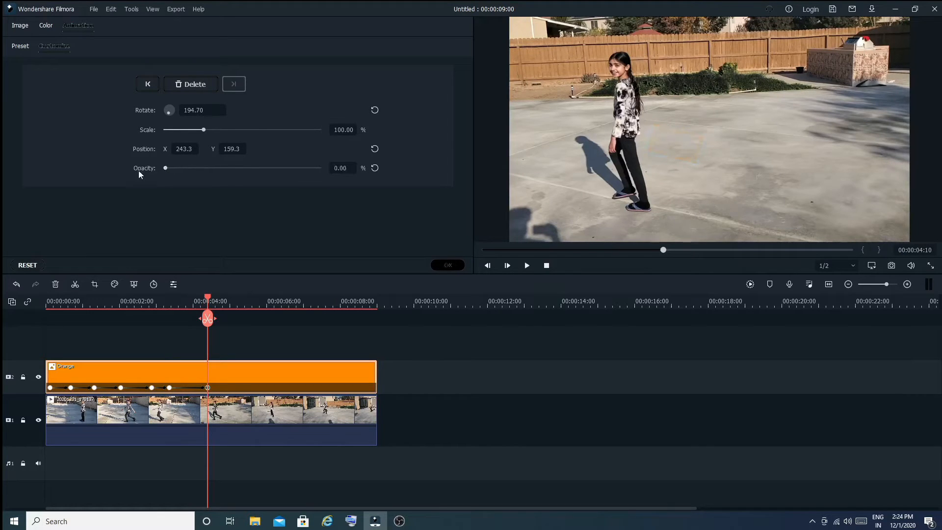
{"action": "left_click", "coordinate": [448, 265]}
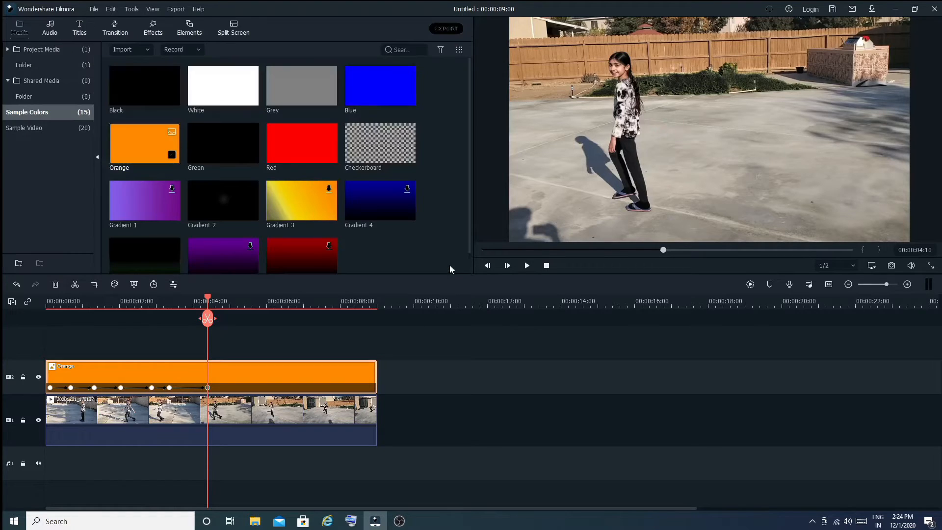
Step: Play the animated block in the preview and stop playback
{"action": "left_click", "coordinate": [546, 265]}
{"action": "left_click", "coordinate": [527, 266]}
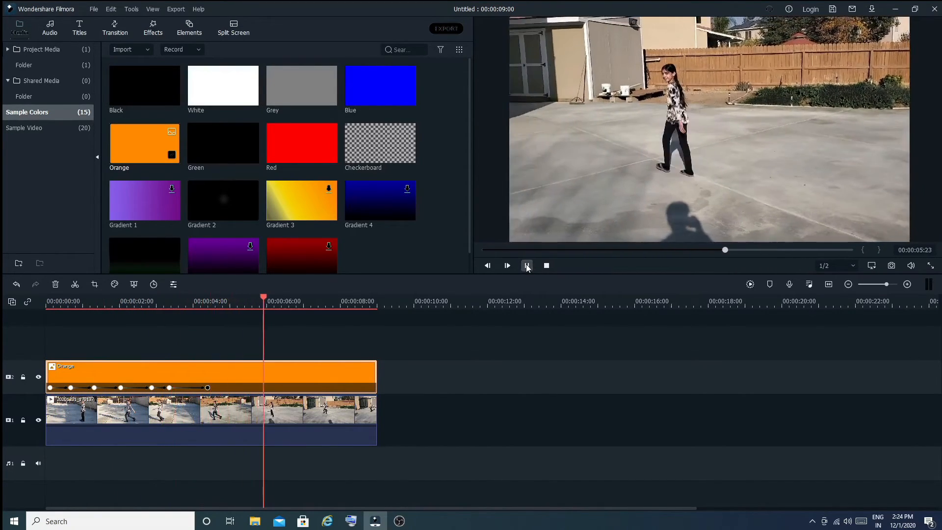
{"action": "left_click", "coordinate": [527, 266]}
{"action": "left_click", "coordinate": [546, 265]}
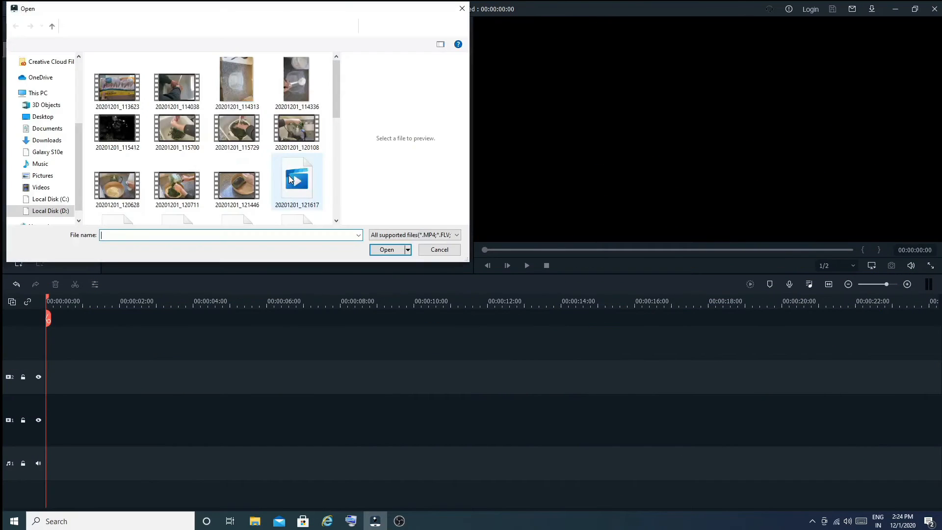
Step: Import the color video from the Desktop into the media library
{"action": "right_click", "coordinate": [181, 120]}
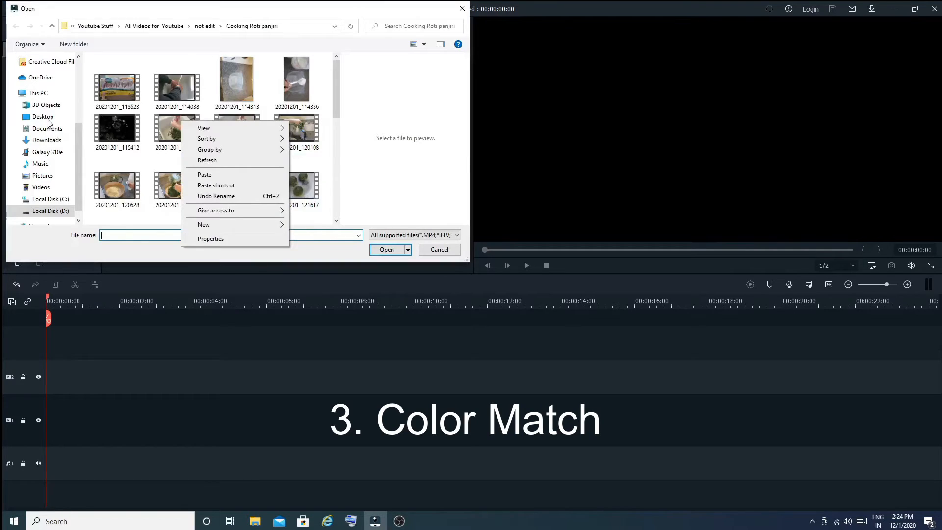
{"action": "left_click", "coordinate": [43, 116]}
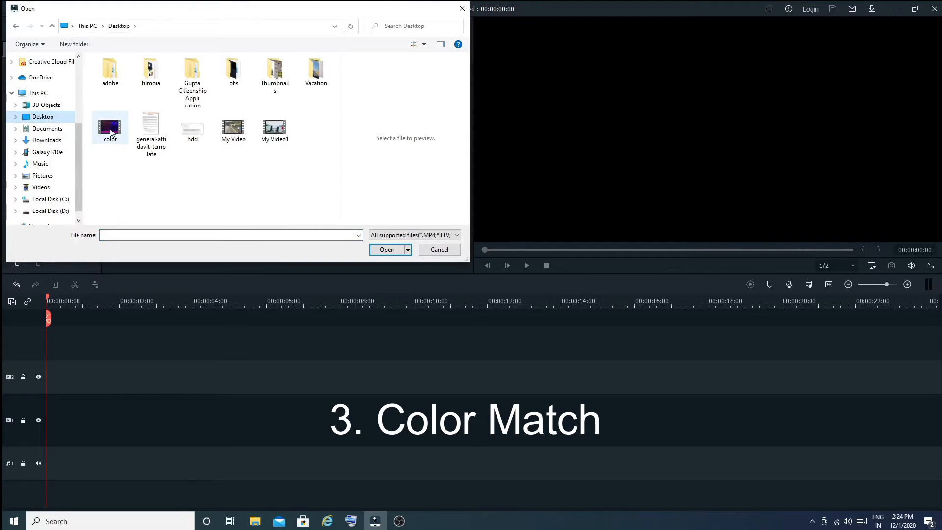
{"action": "left_click", "coordinate": [110, 129]}
{"action": "left_click", "coordinate": [386, 249]}
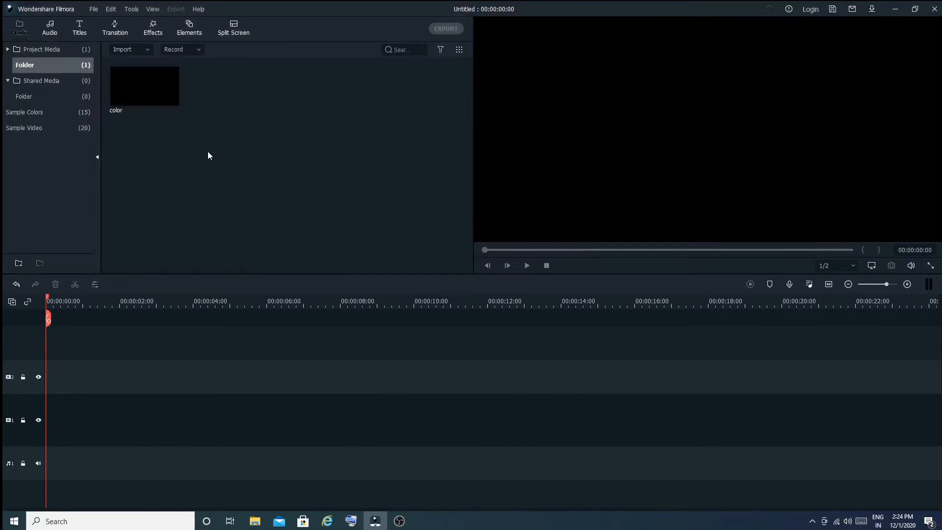
Step: Place the color clip and the Travel 06 sample video on the video track and preview them
{"action": "left_click_drag", "start_coordinate": [143, 93], "coordinate": [71, 428]}
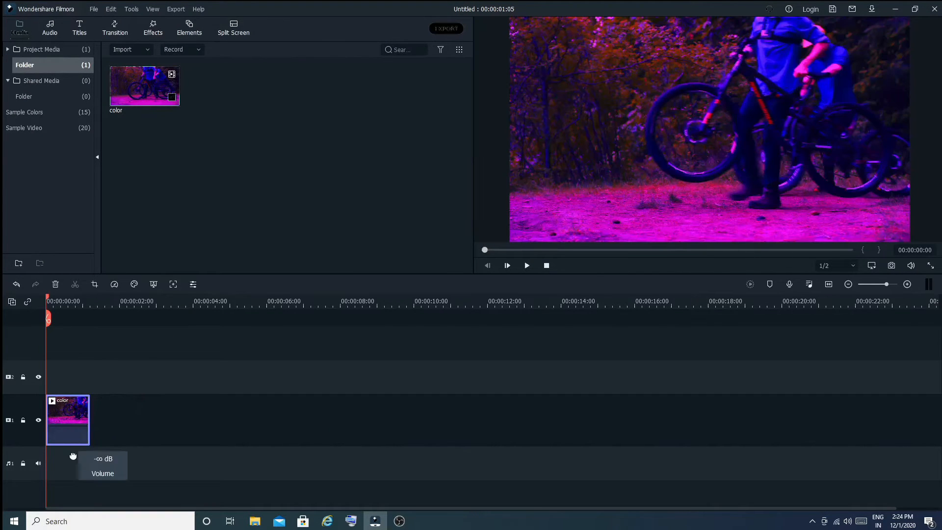
{"action": "left_click", "coordinate": [50, 129]}
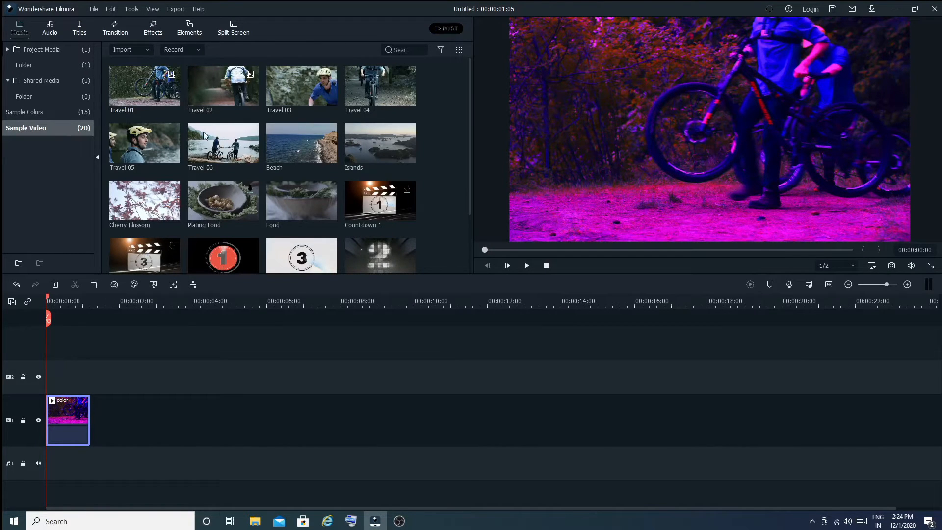
{"action": "left_click_drag", "start_coordinate": [204, 135], "coordinate": [98, 445]}
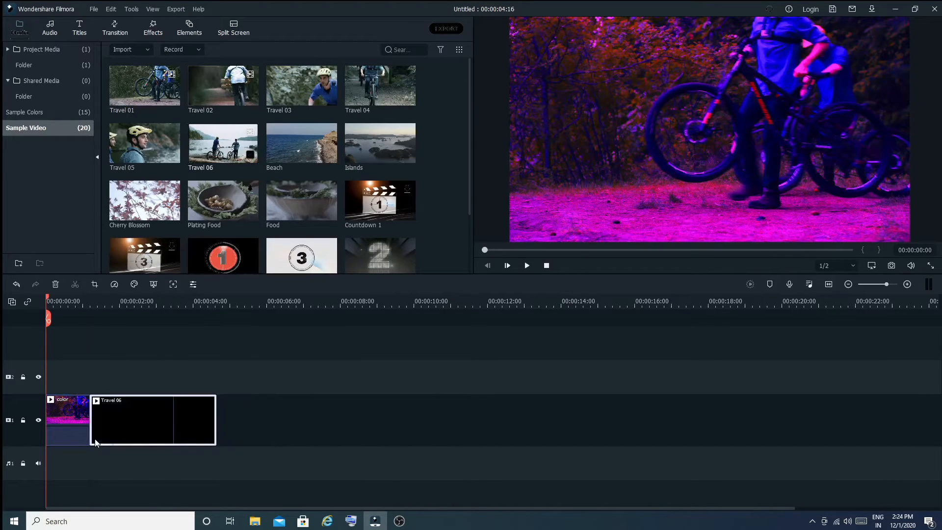
{"action": "left_click", "coordinate": [527, 265]}
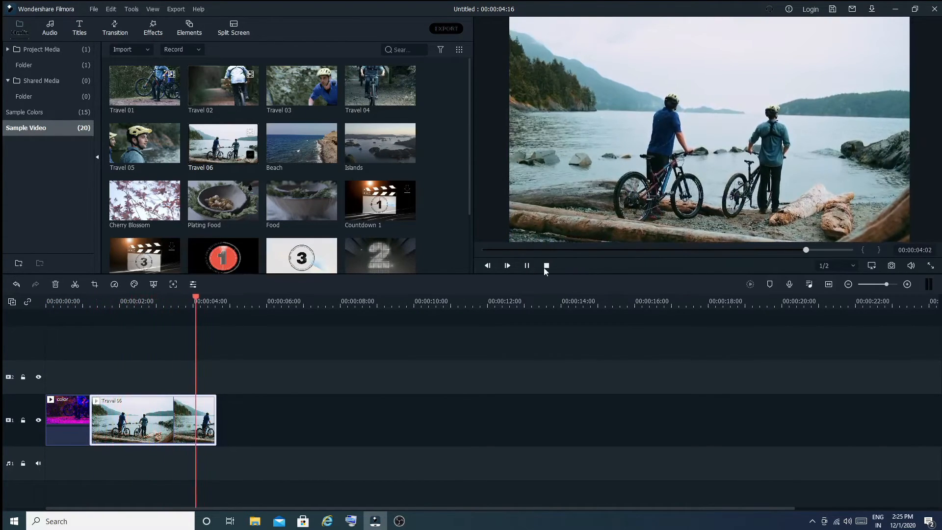
{"action": "left_click", "coordinate": [546, 267]}
Step: Open Color Match for the Travel 06 clip
{"action": "left_click", "coordinate": [63, 438]}
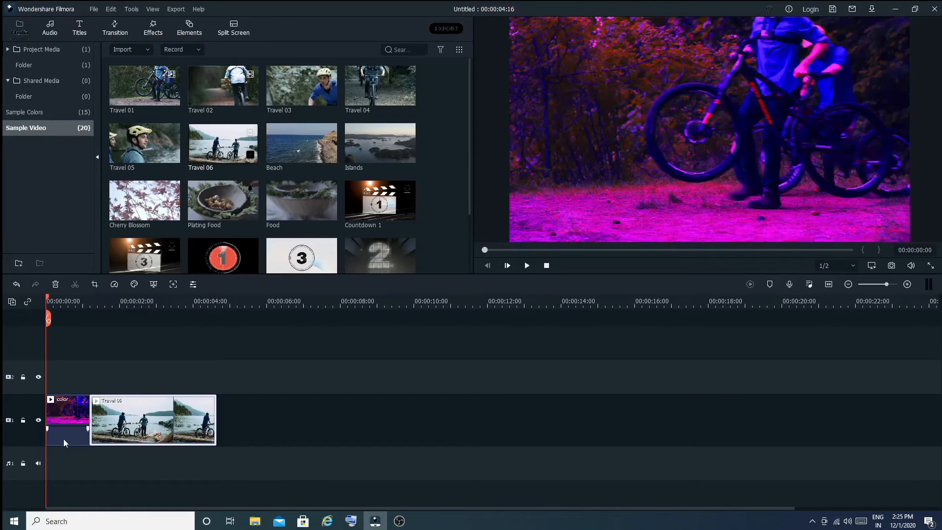
{"action": "left_click", "coordinate": [58, 426]}
{"action": "left_click", "coordinate": [128, 417]}
{"action": "right_click", "coordinate": [157, 423]}
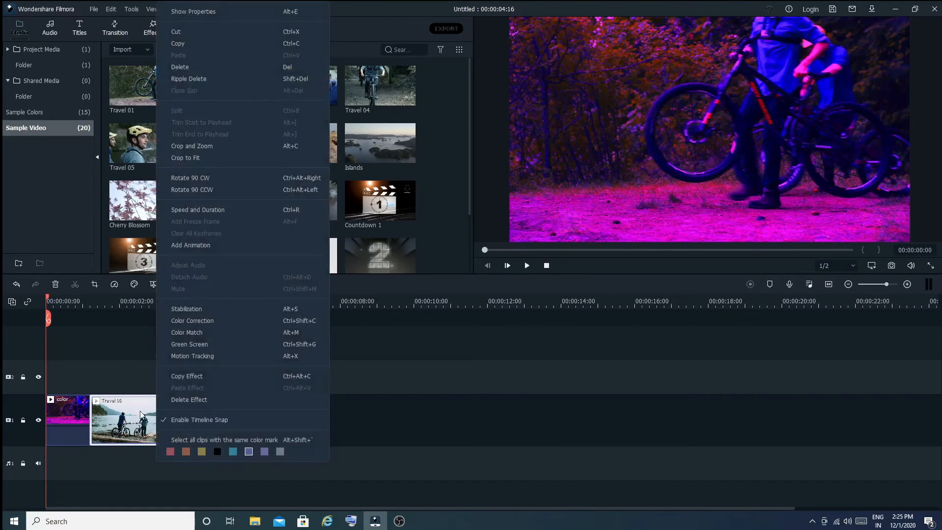
{"action": "left_click", "coordinate": [192, 332]}
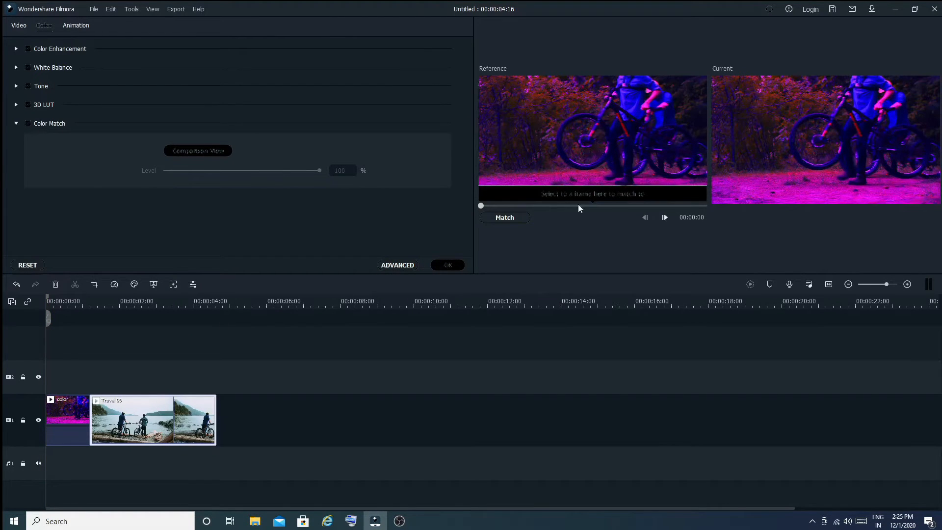
Step: Pick a reference frame from the color clip and match Travel 06's colors to it
{"action": "left_click_drag", "start_coordinate": [481, 206], "coordinate": [610, 210]}
{"action": "left_click", "coordinate": [503, 206]}
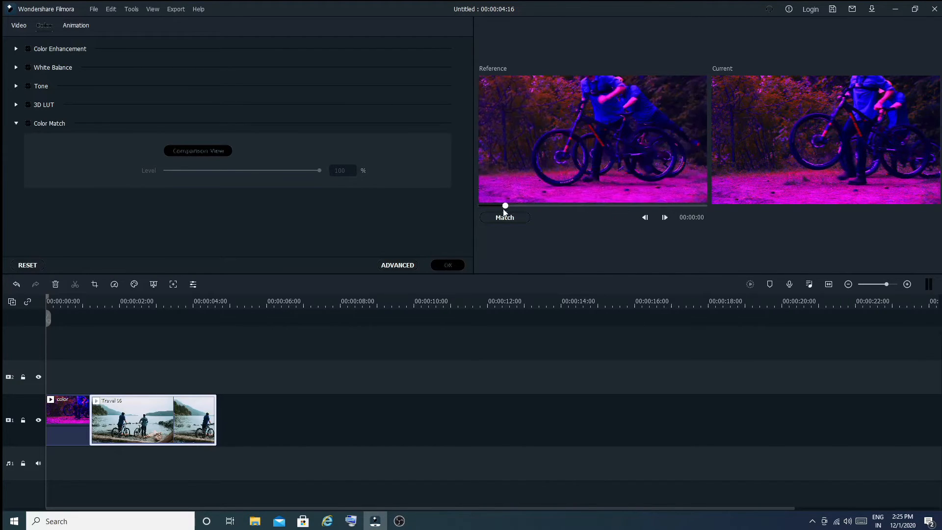
{"action": "left_click_drag", "start_coordinate": [502, 210], "coordinate": [500, 210]}
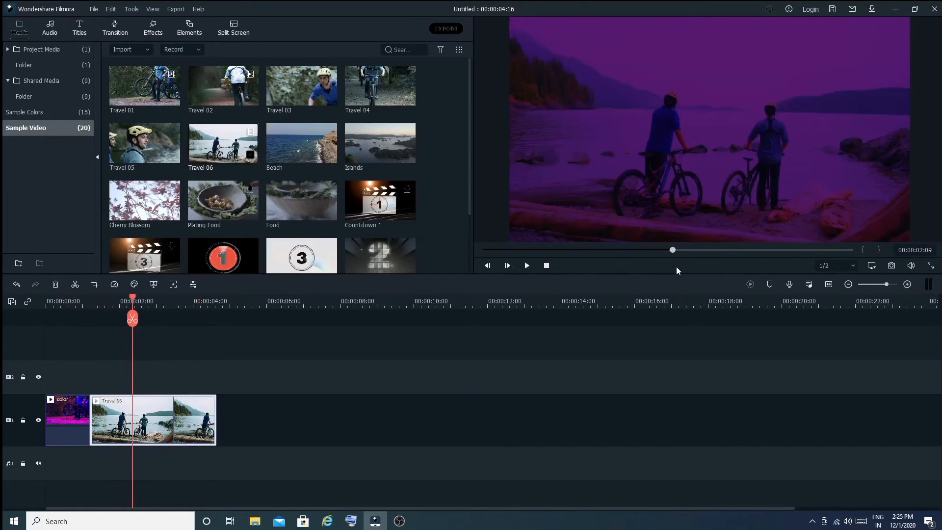
{"action": "left_click_drag", "start_coordinate": [697, 268], "coordinate": [497, 269]}
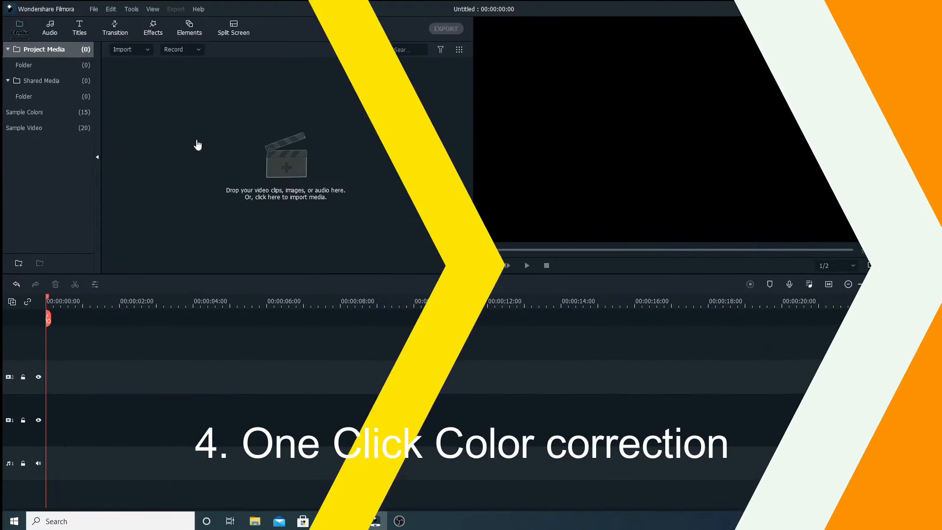
{"action": "left_click", "coordinate": [196, 140]}
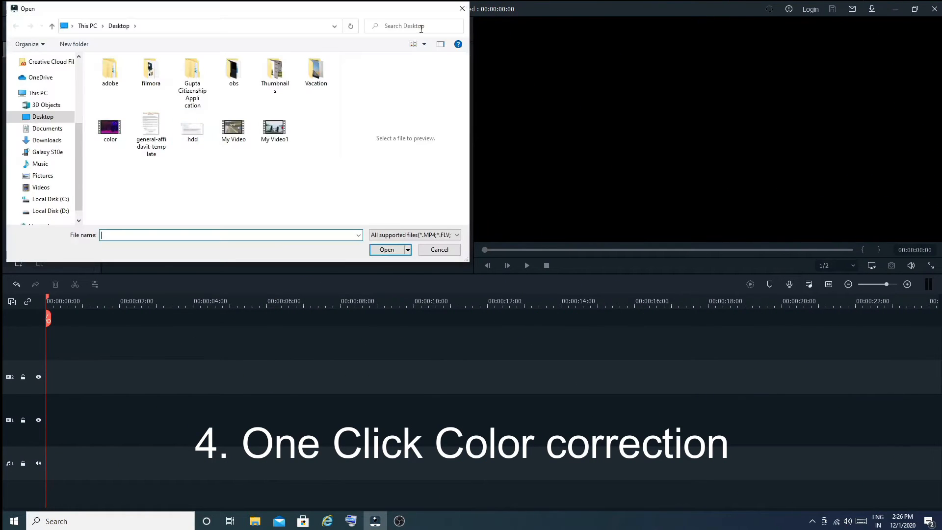
{"action": "left_click", "coordinate": [462, 9]}
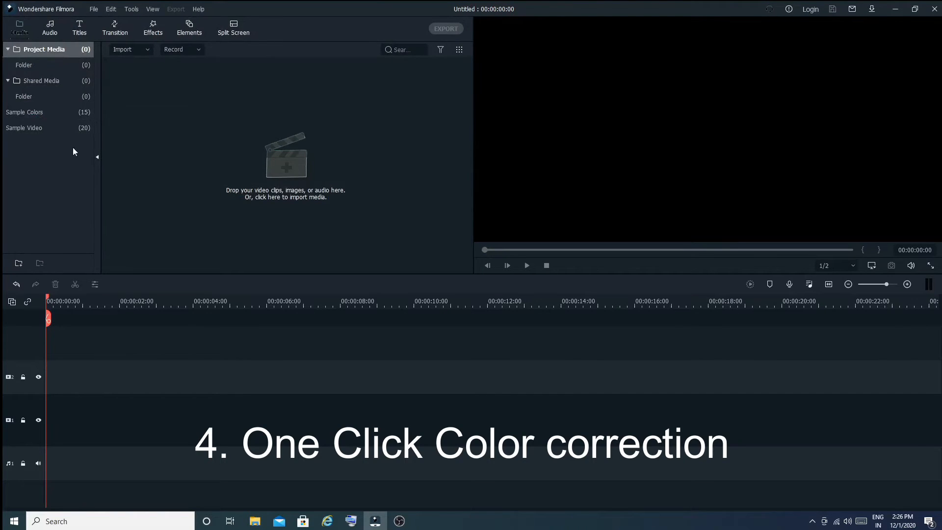
Step: Place the Travel 06 sample video on the video track and select the clip
{"action": "left_click", "coordinate": [27, 128]}
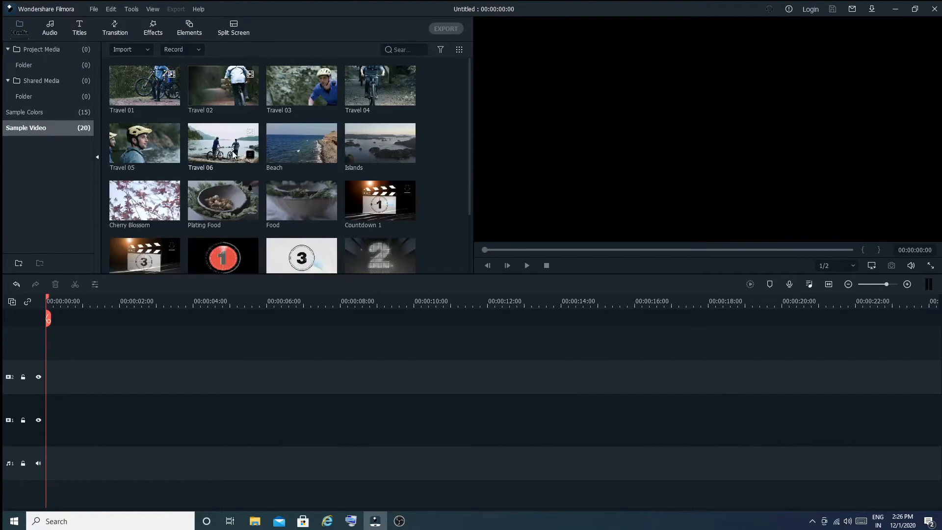
{"action": "left_click_drag", "start_coordinate": [228, 144], "coordinate": [39, 456]}
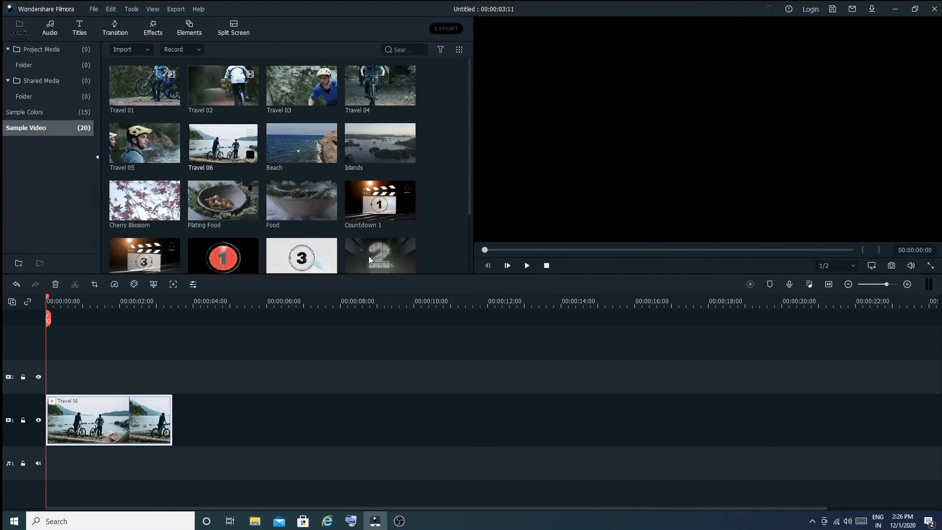
{"action": "left_click", "coordinate": [69, 51]}
{"action": "left_click", "coordinate": [77, 419]}
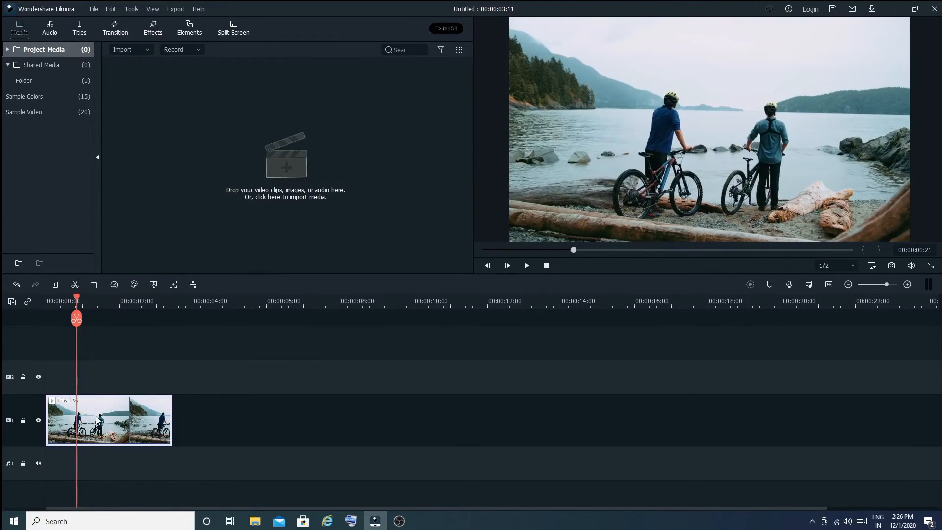
Step: Open Advanced Color Correction for the Travel 06 clip and preview several color presets
{"action": "right_click", "coordinate": [97, 435]}
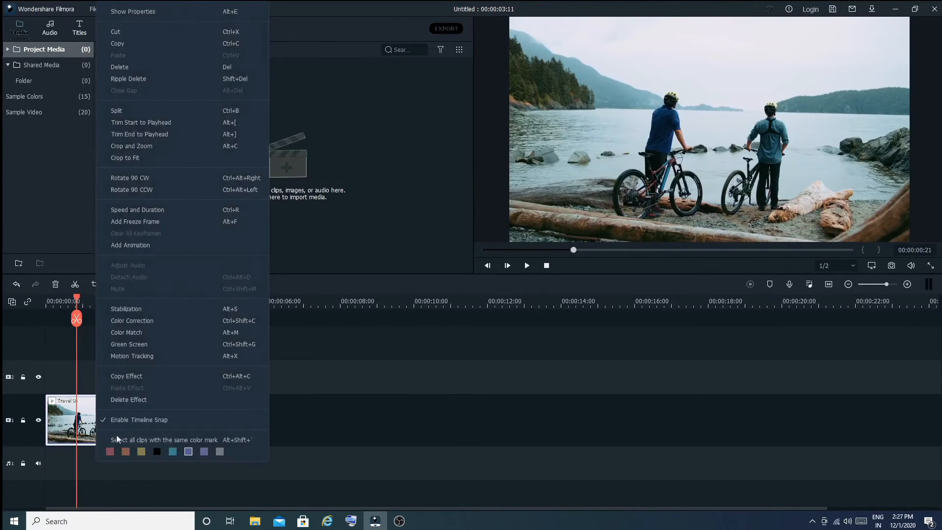
{"action": "left_click", "coordinate": [132, 320]}
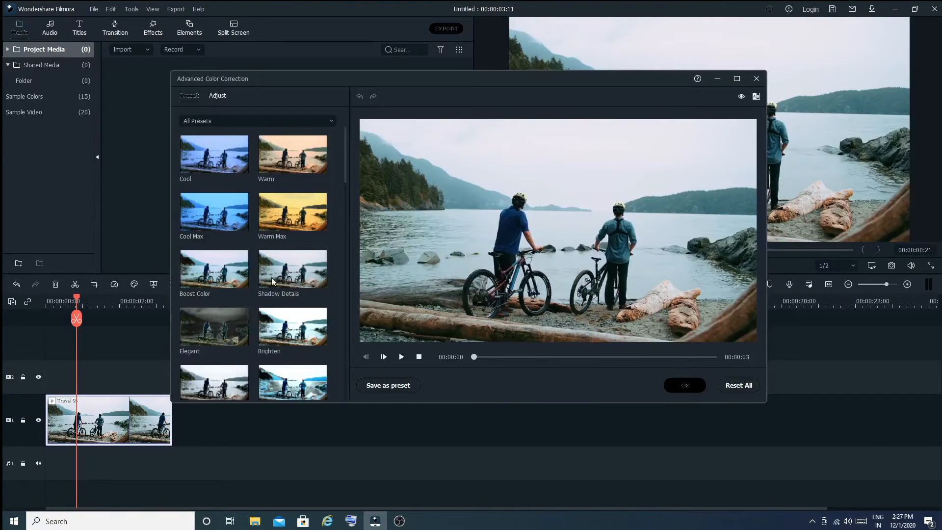
{"action": "left_click", "coordinate": [294, 201]}
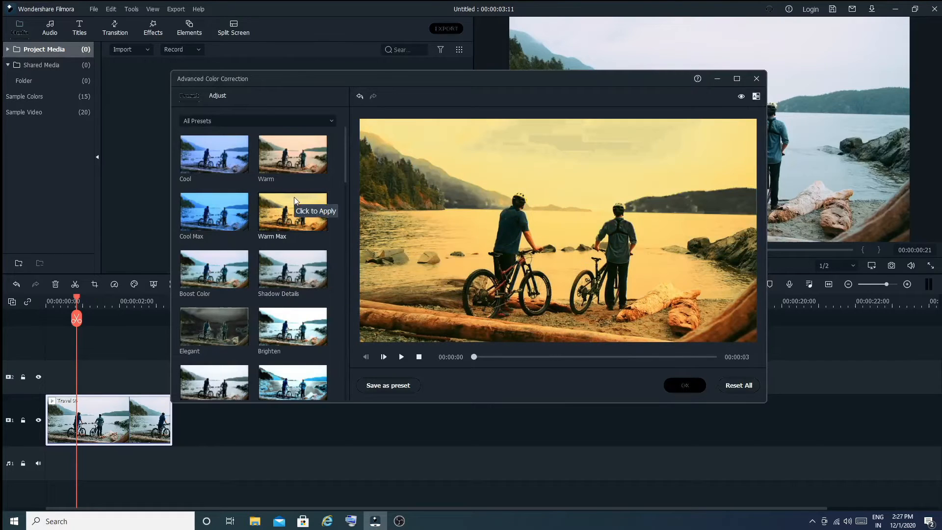
{"action": "left_click", "coordinate": [297, 170]}
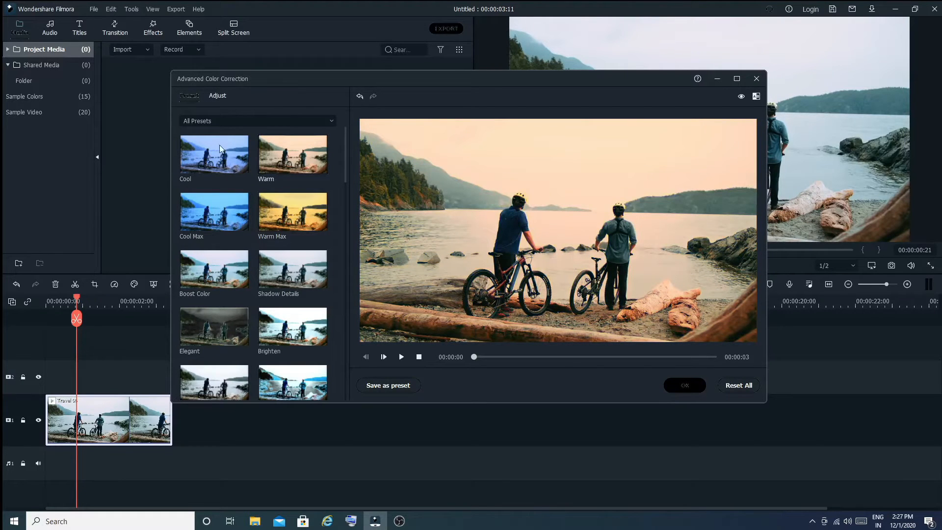
{"action": "left_click", "coordinate": [226, 195]}
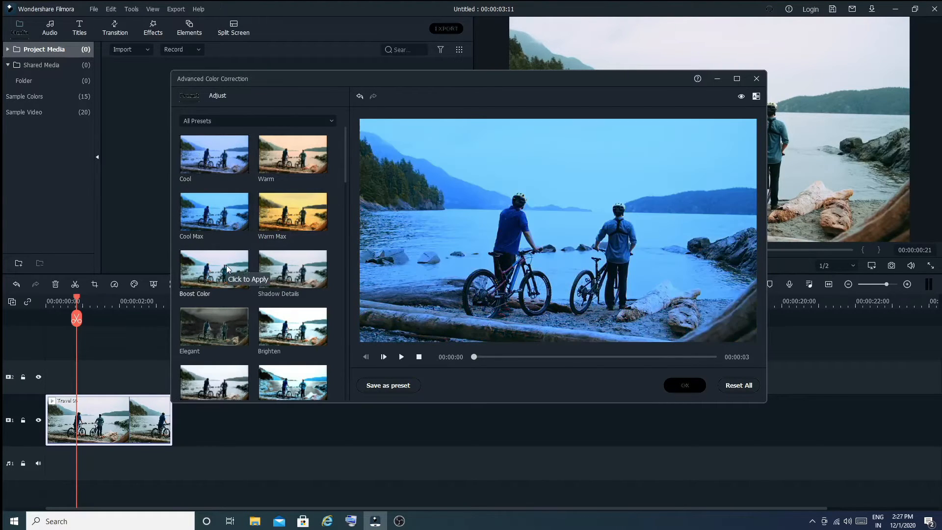
{"action": "left_click", "coordinate": [226, 326]}
{"action": "left_click", "coordinate": [218, 338]}
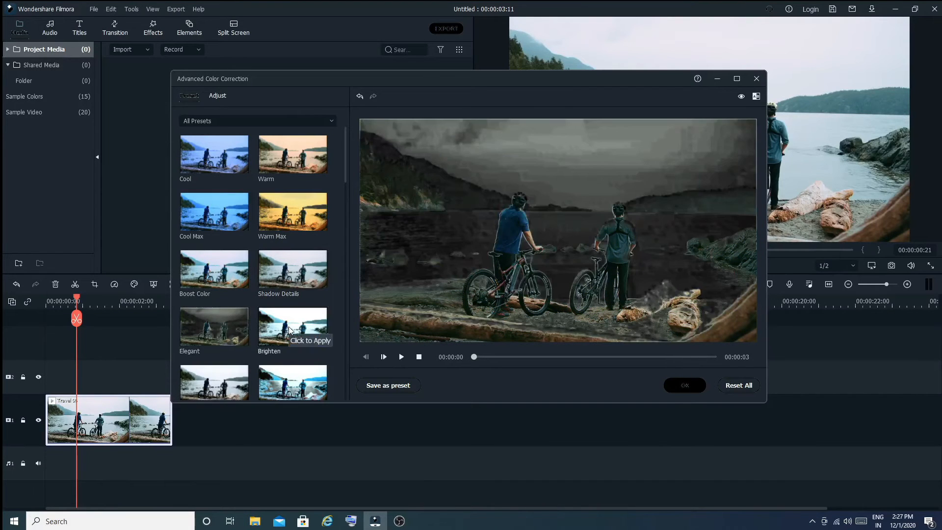
{"action": "left_click", "coordinate": [287, 327]}
{"action": "left_click", "coordinate": [225, 392]}
{"action": "left_click", "coordinate": [289, 384]}
{"action": "scroll", "coordinate": [297, 367], "scroll_direction": "down", "scroll_amount": 1}
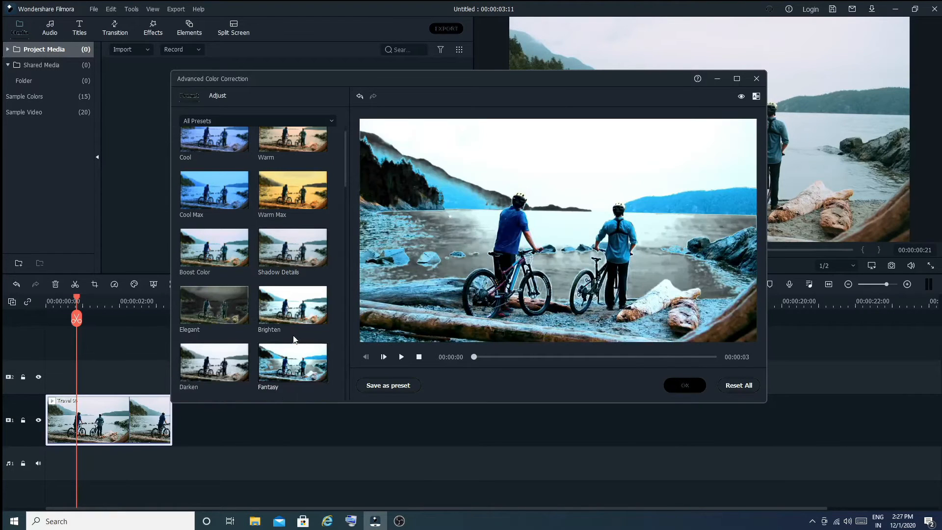
Step: Apply the Warm Max preset to the clip, confirm the color correction, and return the playhead to the start
{"action": "left_click", "coordinate": [297, 256]}
{"action": "left_click", "coordinate": [297, 206]}
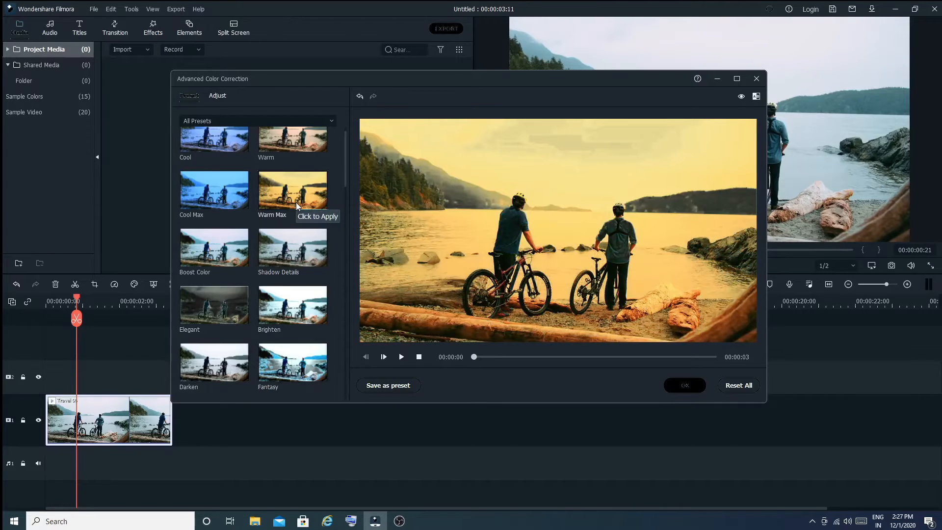
{"action": "left_click", "coordinate": [686, 386]}
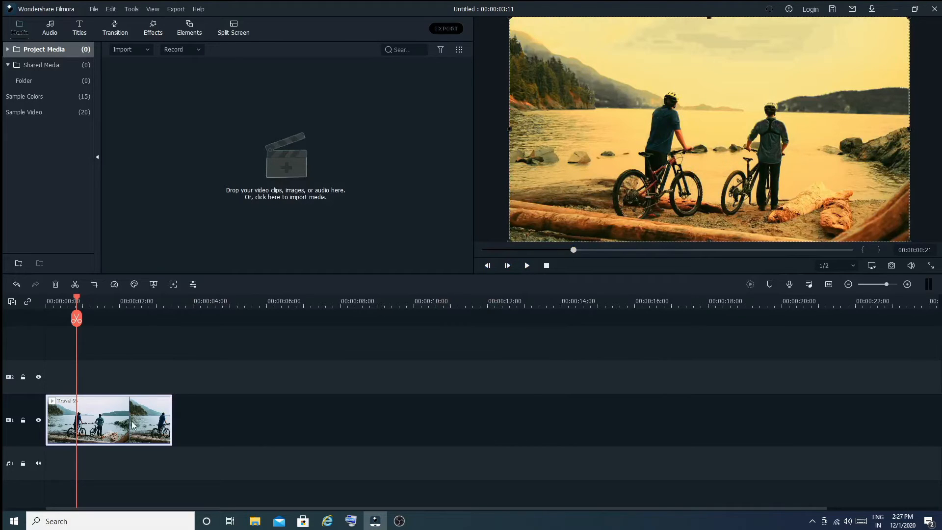
{"action": "left_click_drag", "start_coordinate": [77, 317], "coordinate": [50, 292]}
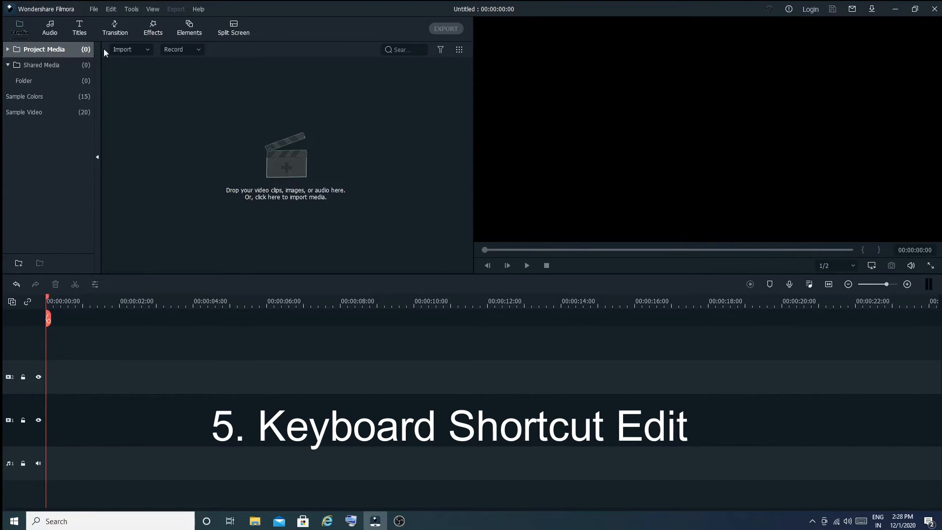
Step: Open Keyboard Shortcuts and browse the File, Edit, Tools, View, Marker and Miscellaneous categories, then close it
{"action": "left_click", "coordinate": [94, 9]}
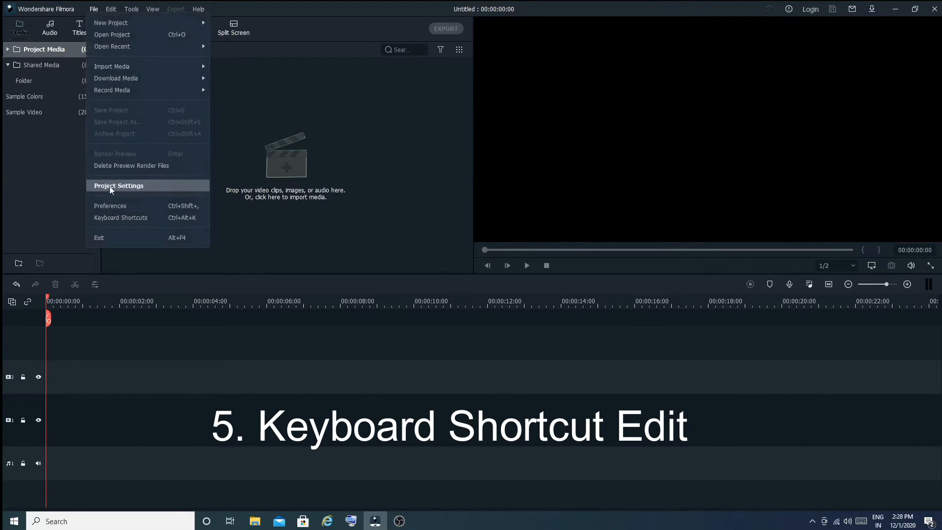
{"action": "left_click", "coordinate": [181, 219]}
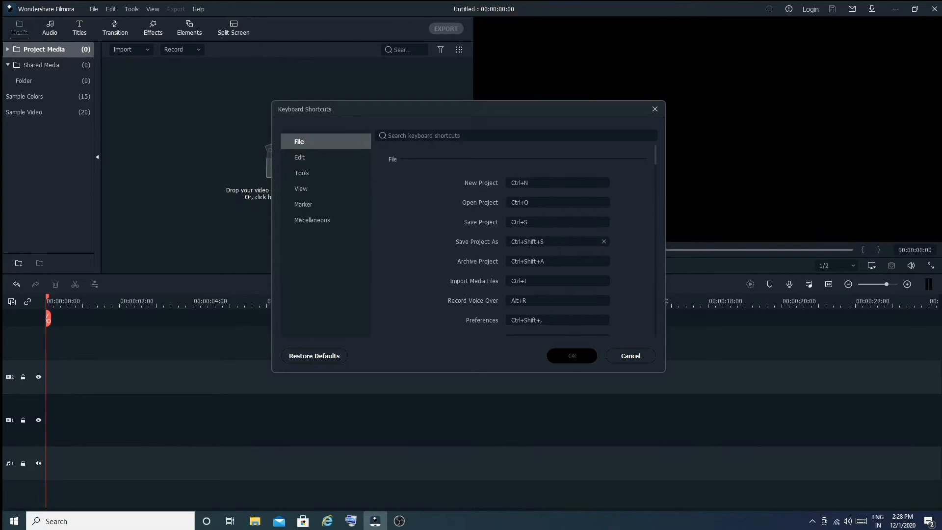
{"action": "left_click", "coordinate": [318, 159]}
{"action": "left_click", "coordinate": [318, 172]}
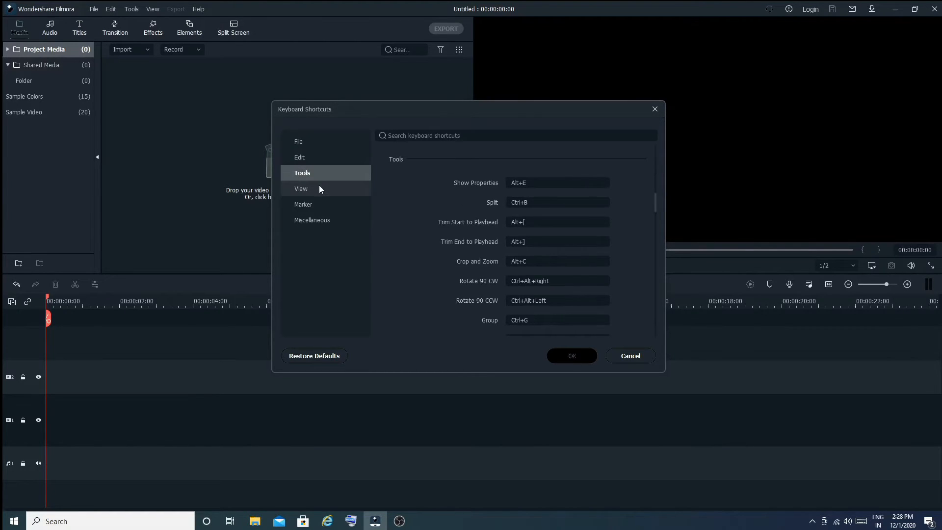
{"action": "left_click", "coordinate": [318, 186]}
{"action": "left_click", "coordinate": [306, 143]}
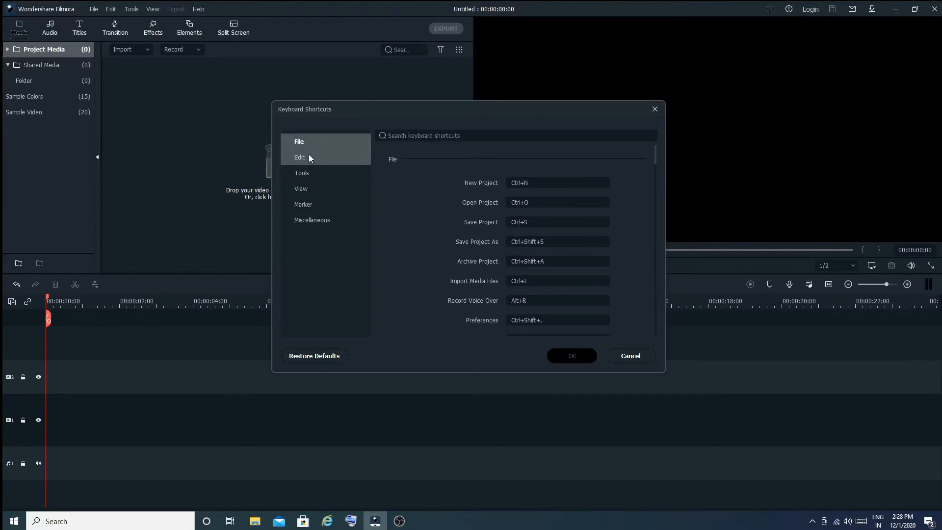
{"action": "left_click", "coordinate": [308, 156]}
{"action": "left_click", "coordinate": [309, 171]}
{"action": "left_click", "coordinate": [310, 187]}
{"action": "left_click", "coordinate": [311, 203]}
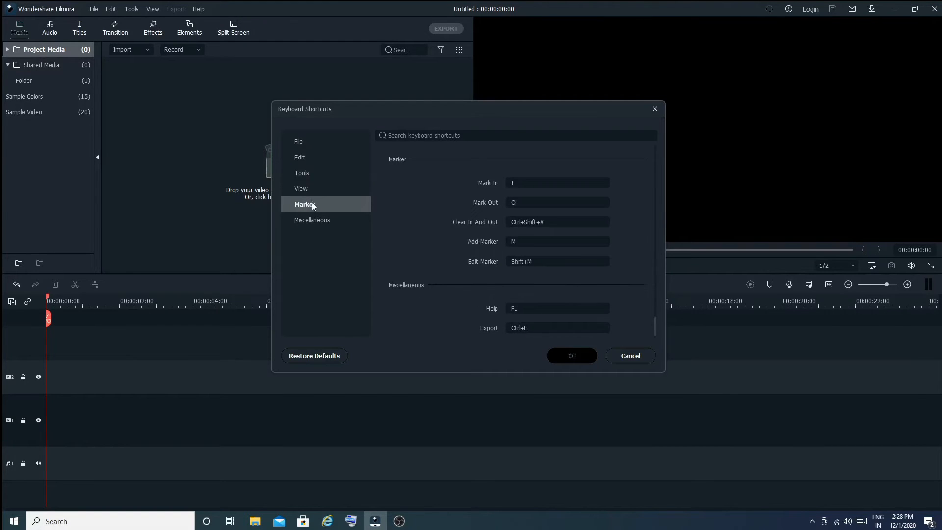
{"action": "left_click", "coordinate": [313, 224]}
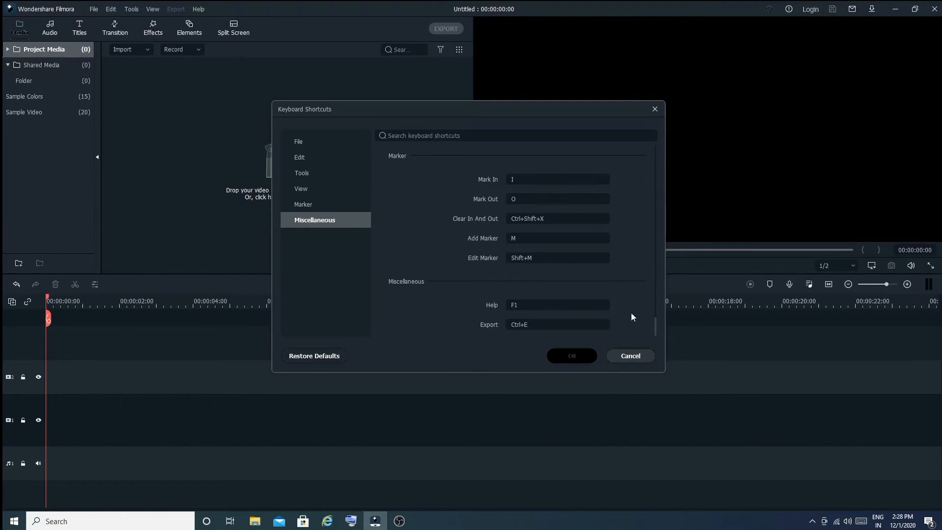
{"action": "left_click", "coordinate": [644, 353]}
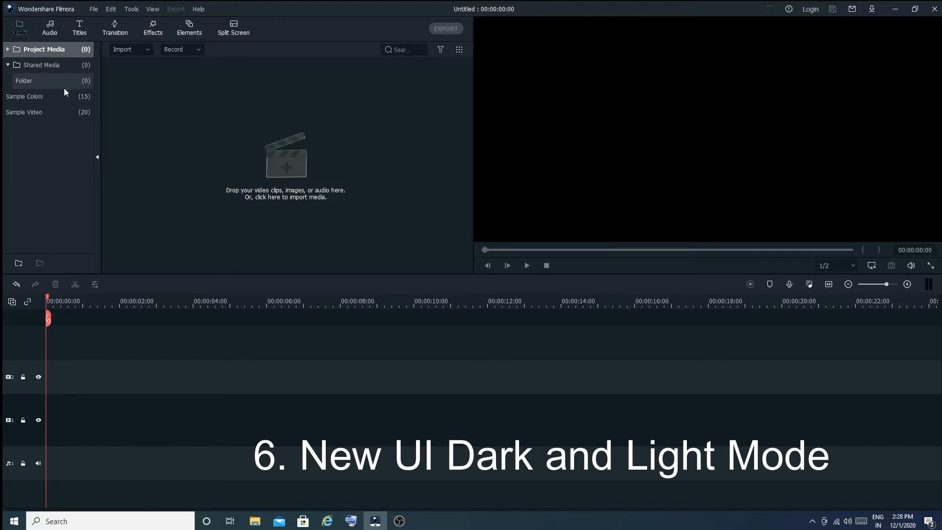
Step: Open Preferences and switch the interface appearance to Light Mode
{"action": "left_click", "coordinate": [93, 9]}
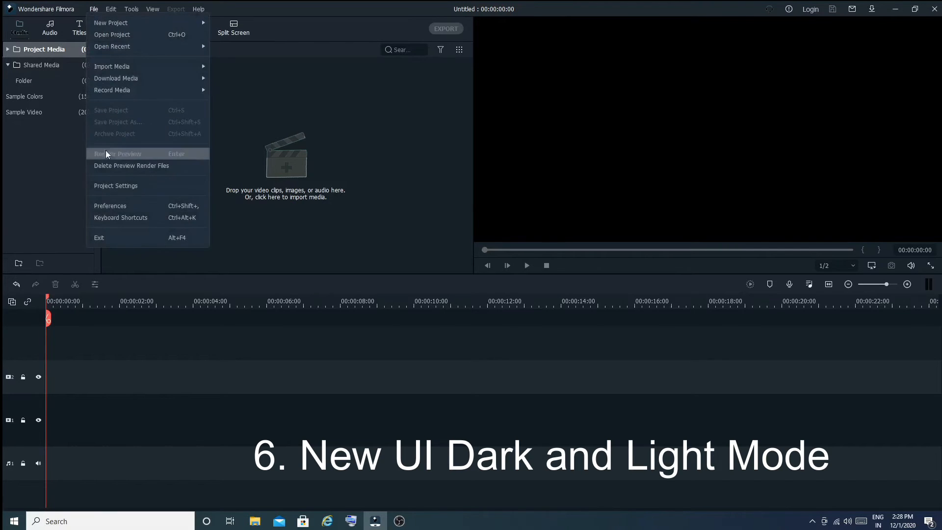
{"action": "left_click", "coordinate": [129, 203]}
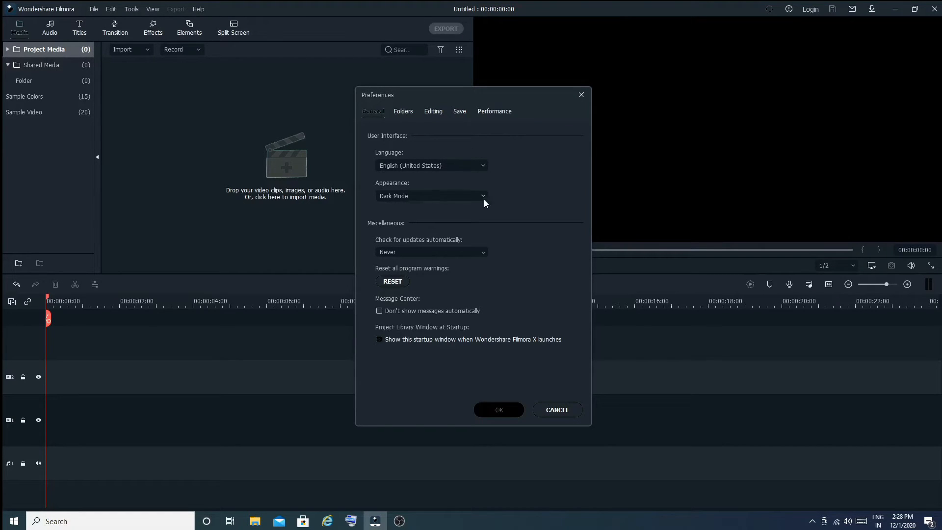
{"action": "left_click", "coordinate": [400, 196]}
{"action": "left_click", "coordinate": [397, 229]}
{"action": "left_click", "coordinate": [514, 413]}
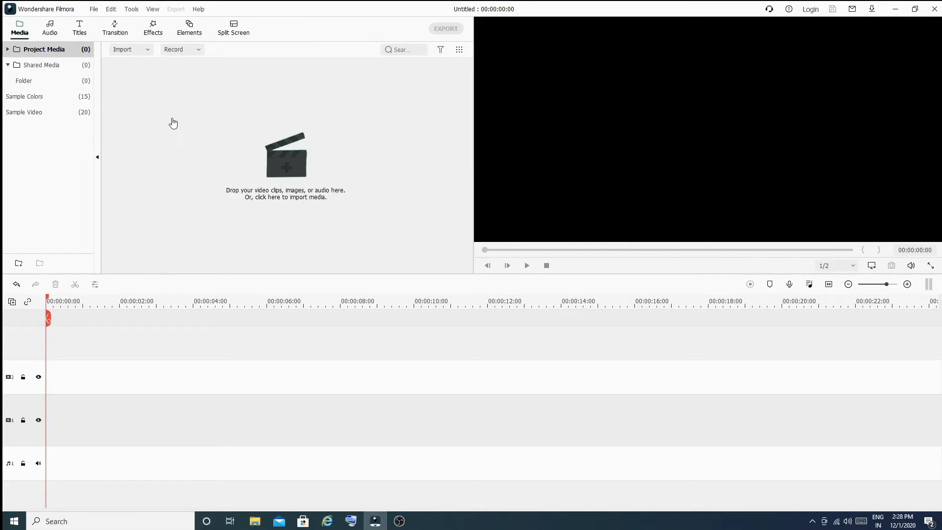
Step: Reopen Preferences and reselect Light Mode as the appearance
{"action": "left_click", "coordinate": [94, 9]}
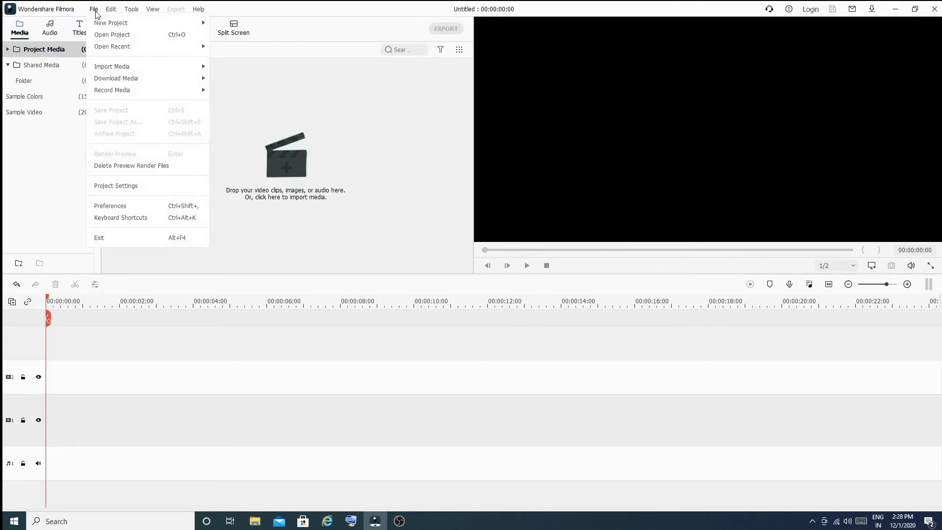
{"action": "left_click", "coordinate": [144, 206]}
{"action": "left_click", "coordinate": [407, 198]}
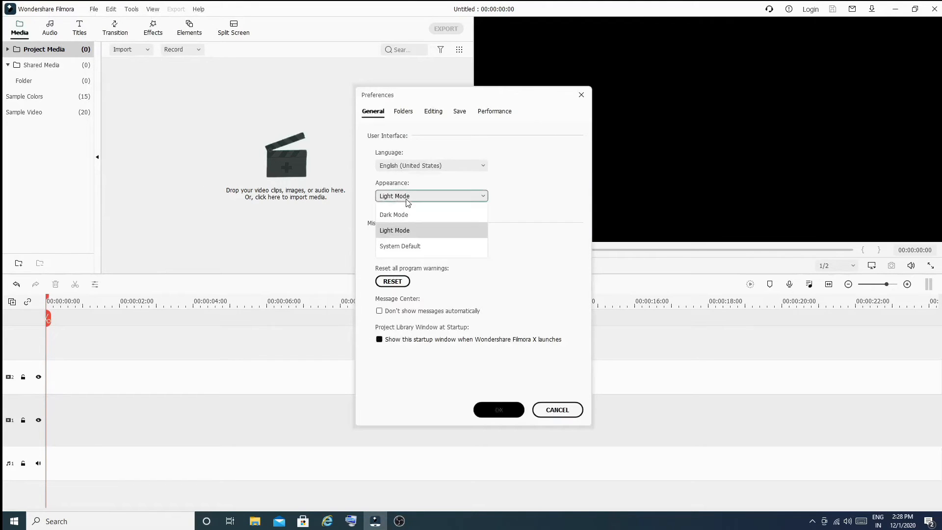
{"action": "left_click", "coordinate": [409, 230]}
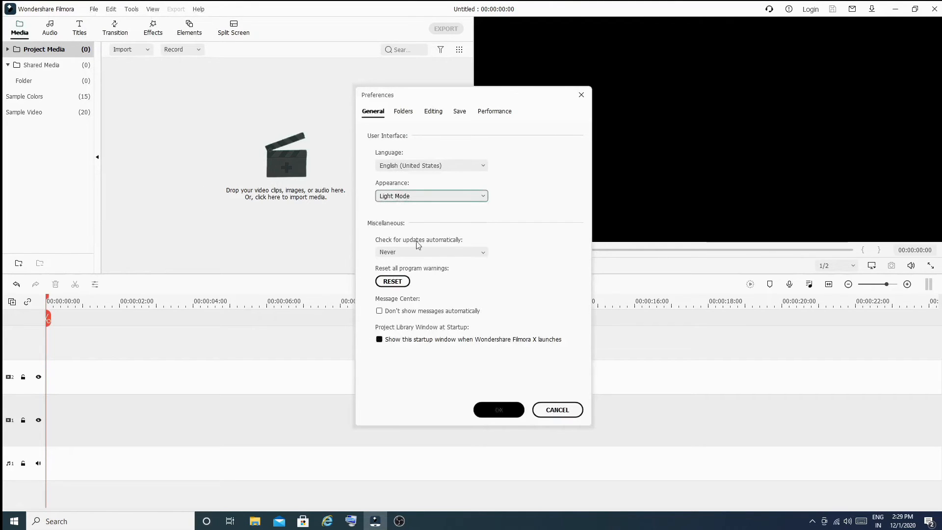
{"action": "left_click", "coordinate": [510, 418]}
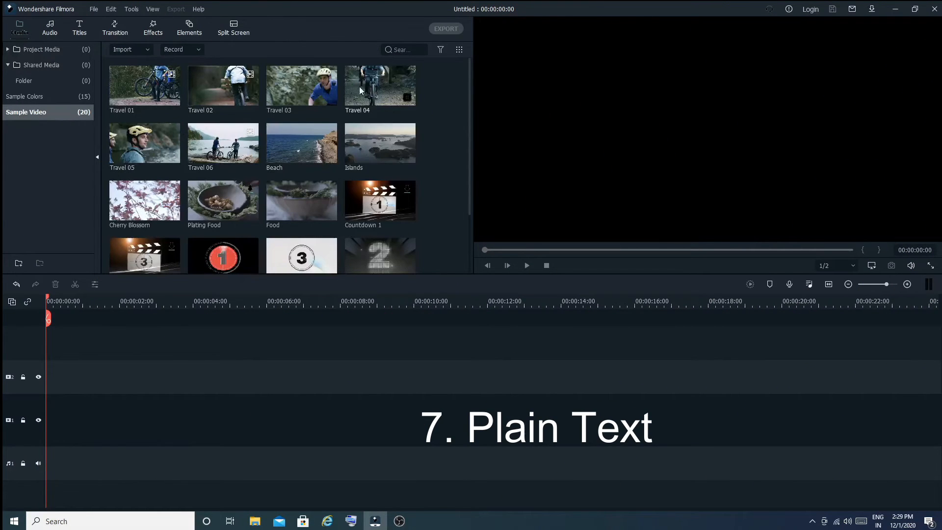
Step: Place Travel 06 on the video track and open the Plain Text title category
{"action": "left_click_drag", "start_coordinate": [222, 146], "coordinate": [63, 434]}
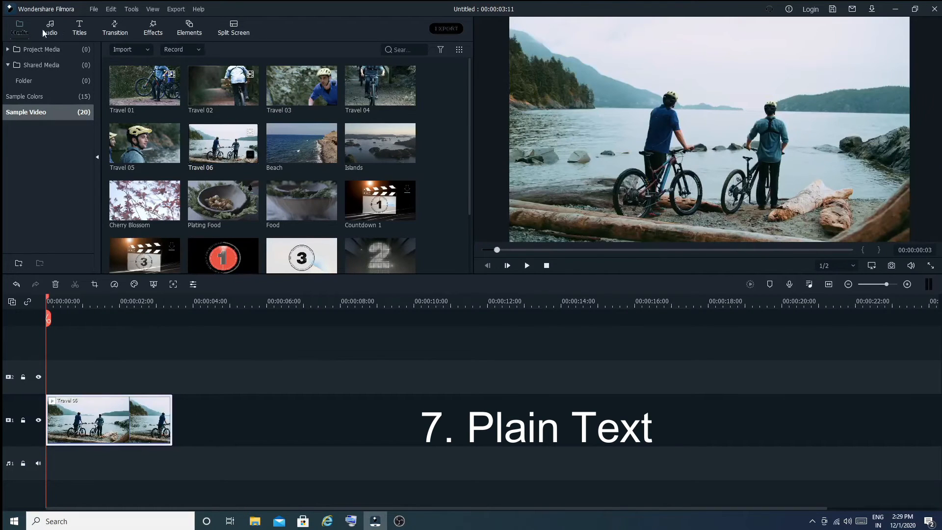
{"action": "left_click", "coordinate": [27, 51]}
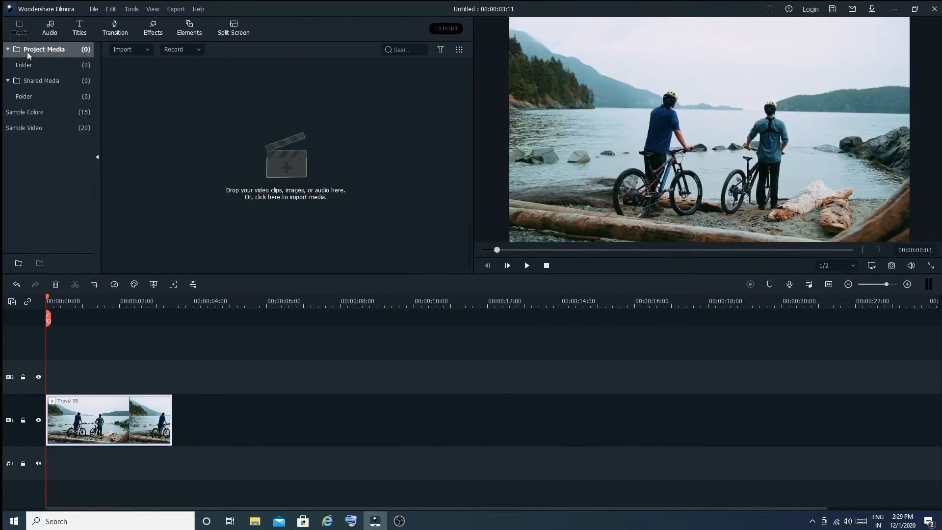
{"action": "left_click", "coordinate": [79, 27]}
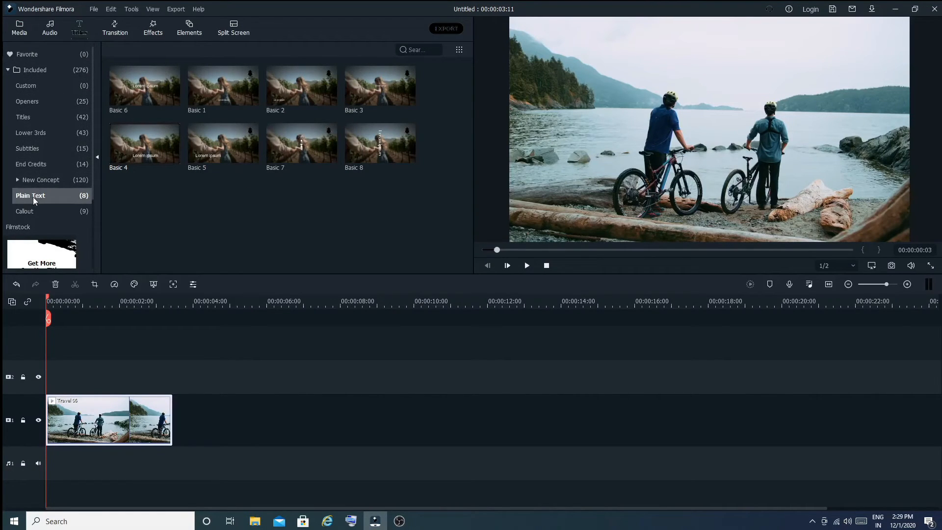
{"action": "left_click", "coordinate": [42, 213]}
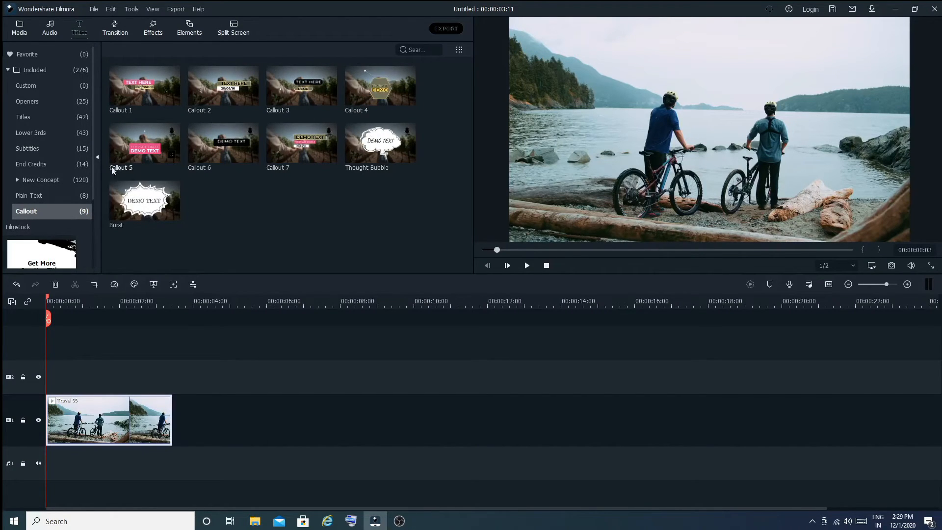
{"action": "left_click", "coordinate": [47, 199]}
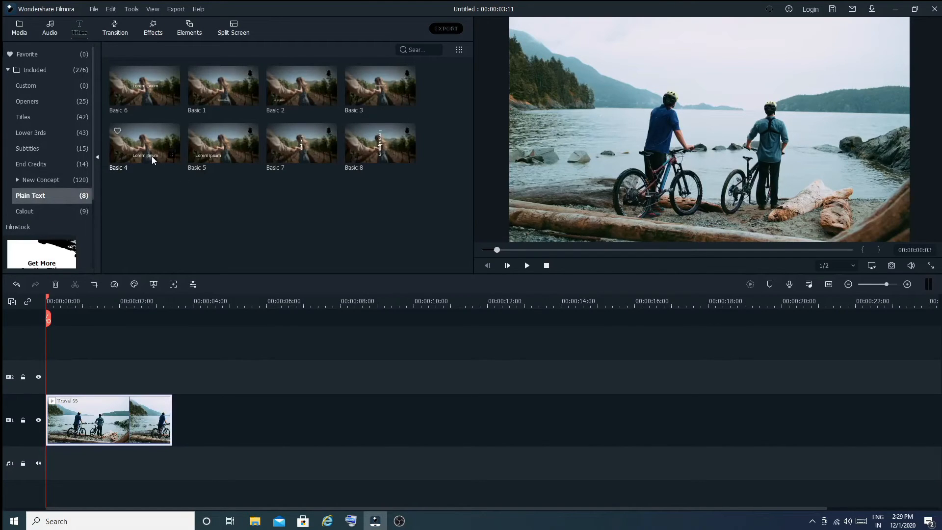
Step: Add the Basic 4 title above Travel 06, trim it to the clip's length, and open it for editing
{"action": "left_click_drag", "start_coordinate": [148, 148], "coordinate": [53, 362]}
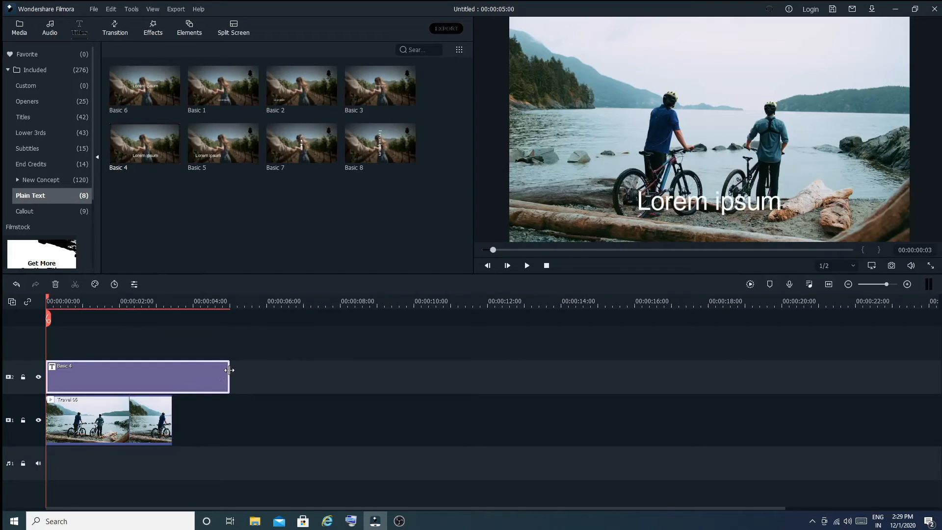
{"action": "left_click_drag", "start_coordinate": [227, 370], "coordinate": [173, 369]}
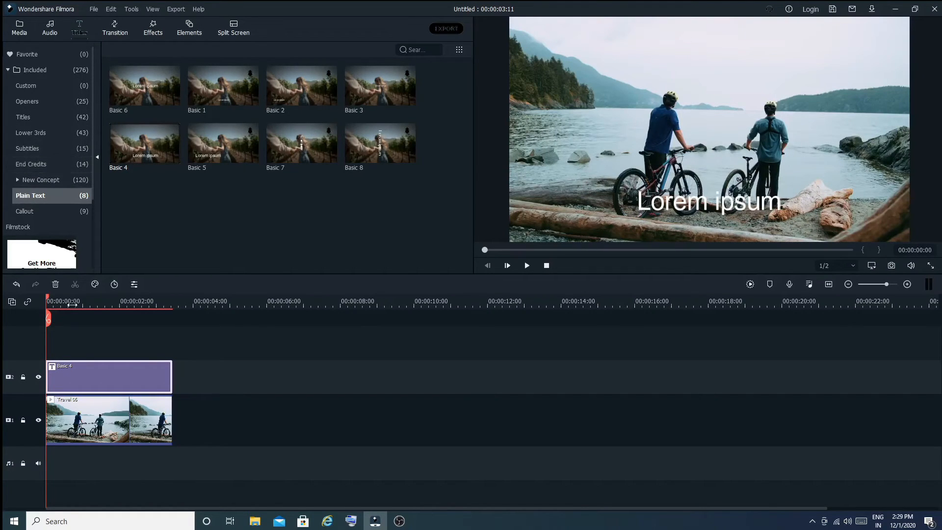
{"action": "double_click", "coordinate": [89, 374]}
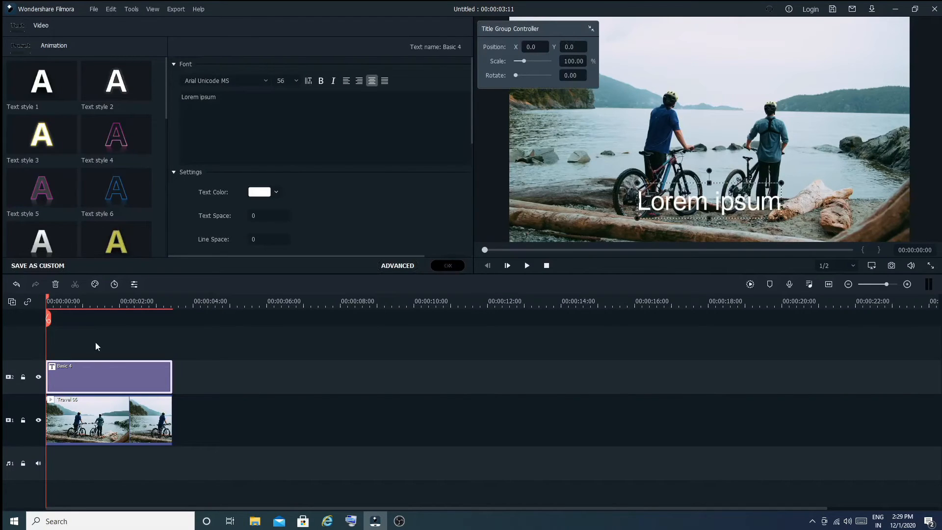
Step: Close the title editor and play back the title over the clip from the start
{"action": "left_click", "coordinate": [448, 266]}
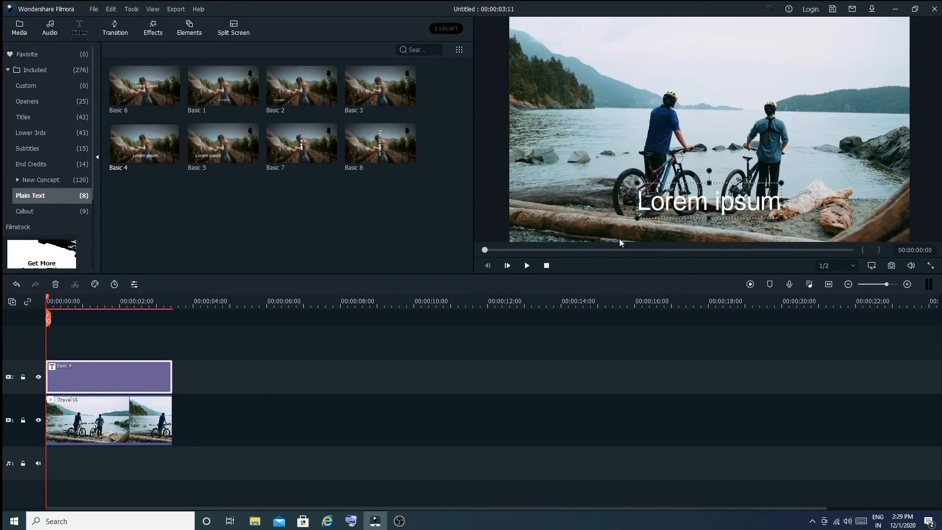
{"action": "left_click", "coordinate": [525, 269]}
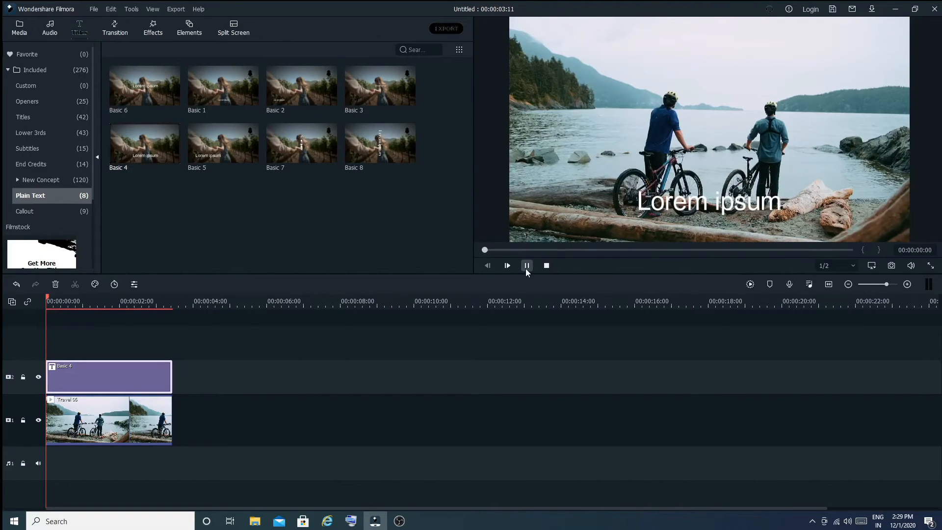
{"action": "left_click", "coordinate": [525, 269]}
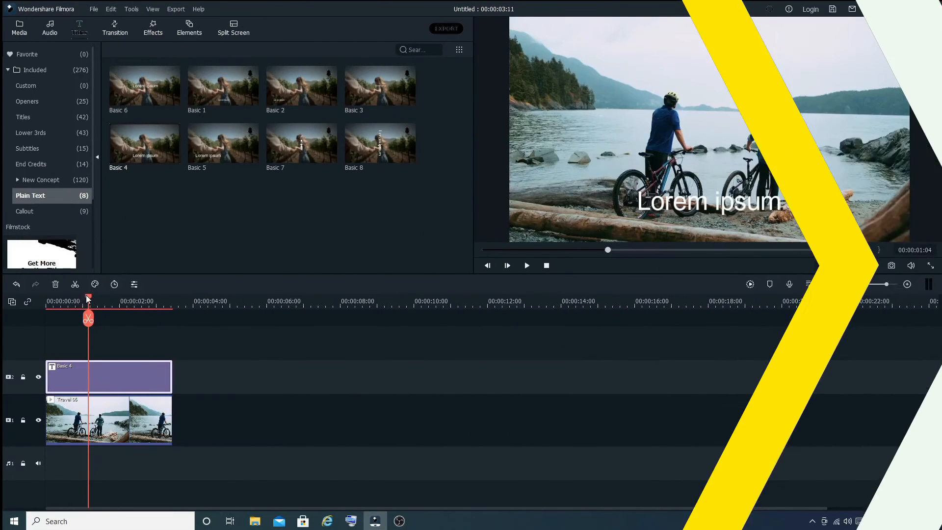
{"action": "left_click_drag", "start_coordinate": [88, 298], "coordinate": [46, 297]}
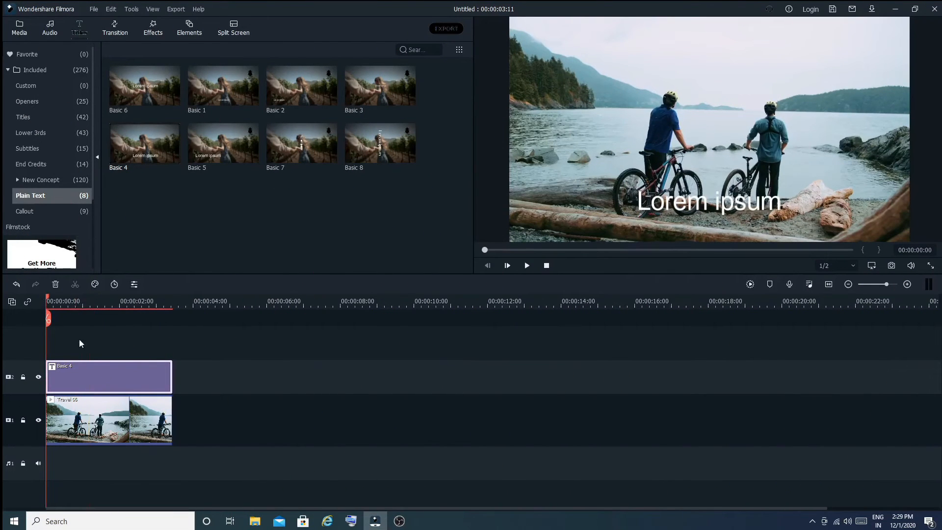
Step: Reopen the title for editing, try several text styles, and apply Text style 5
{"action": "double_click", "coordinate": [106, 375]}
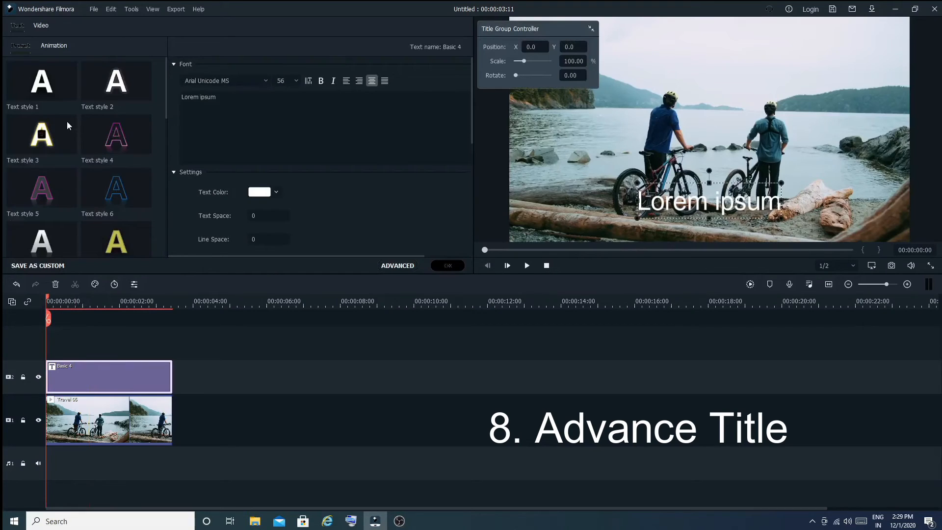
{"action": "left_click", "coordinate": [121, 249]}
{"action": "left_click", "coordinate": [117, 171]}
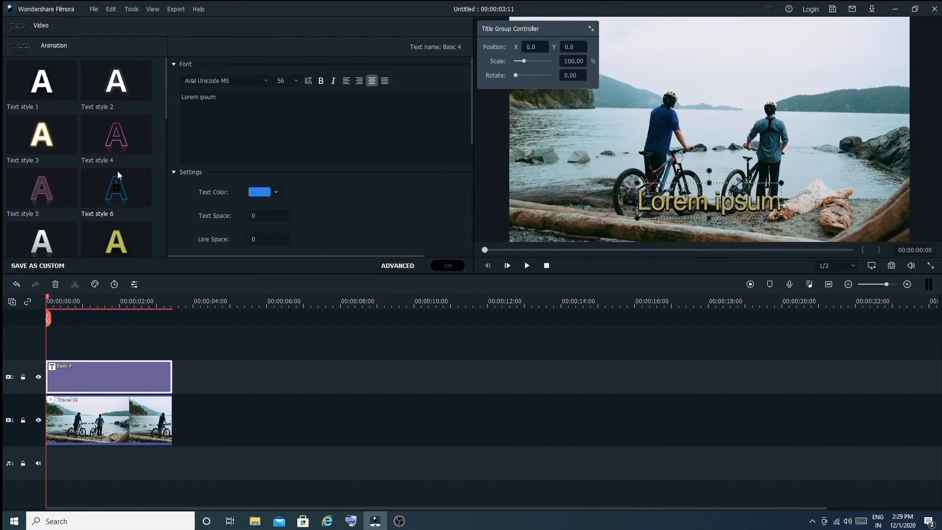
{"action": "left_click", "coordinate": [109, 145]}
{"action": "left_click", "coordinate": [118, 89]}
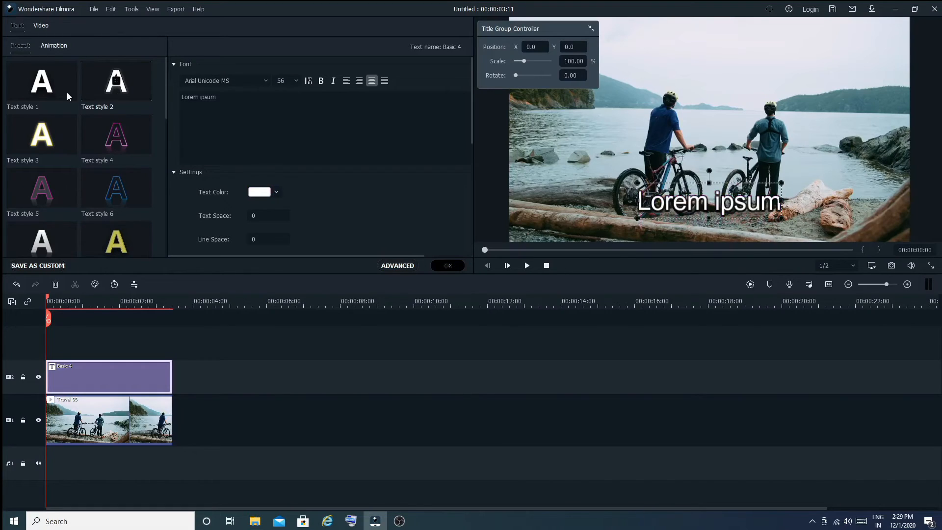
{"action": "left_click", "coordinate": [43, 85]}
{"action": "left_click", "coordinate": [41, 135]}
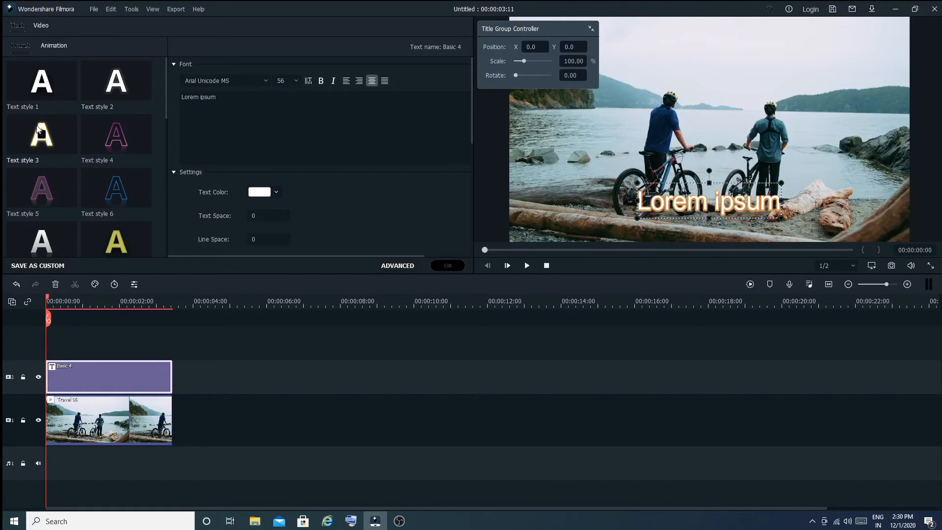
{"action": "left_click", "coordinate": [31, 184]}
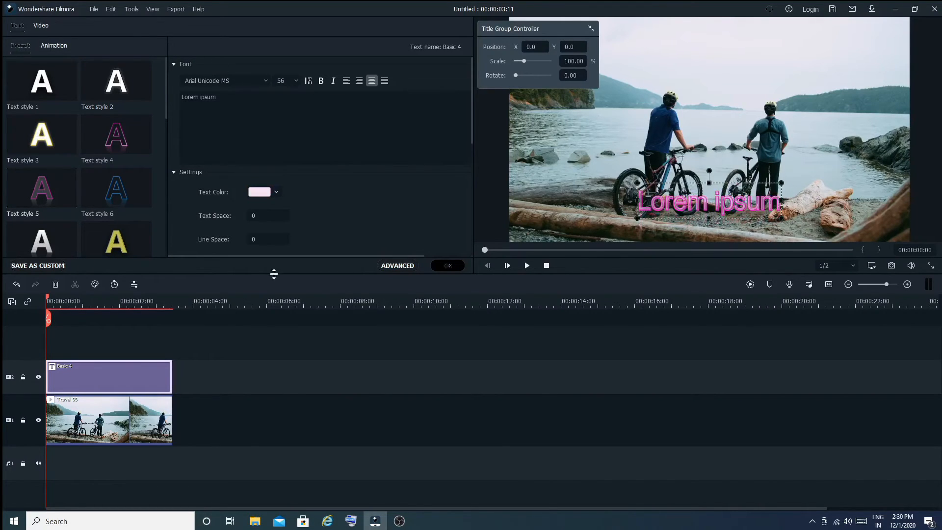
Step: Open Advanced Text Edit and review the text fill, border and shadow settings
{"action": "left_click", "coordinate": [393, 266]}
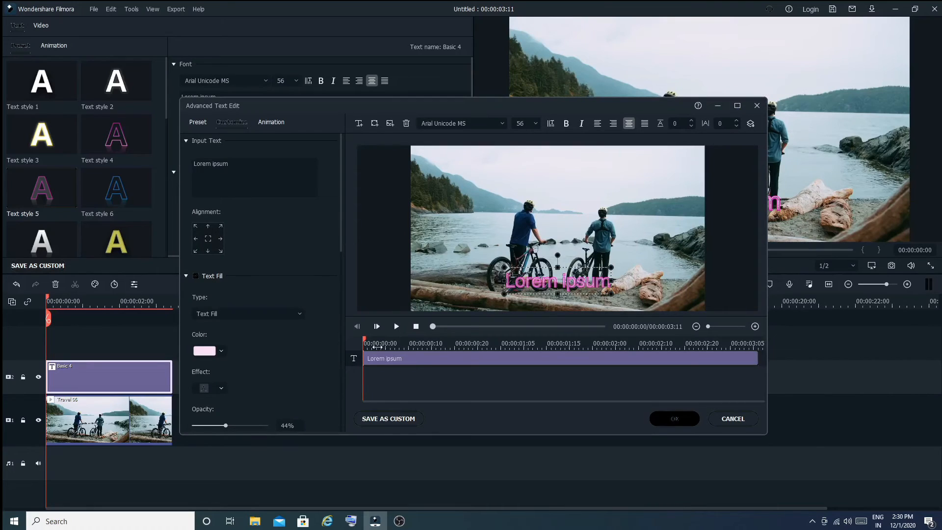
{"action": "scroll", "coordinate": [228, 204], "scroll_direction": "down", "scroll_amount": 4}
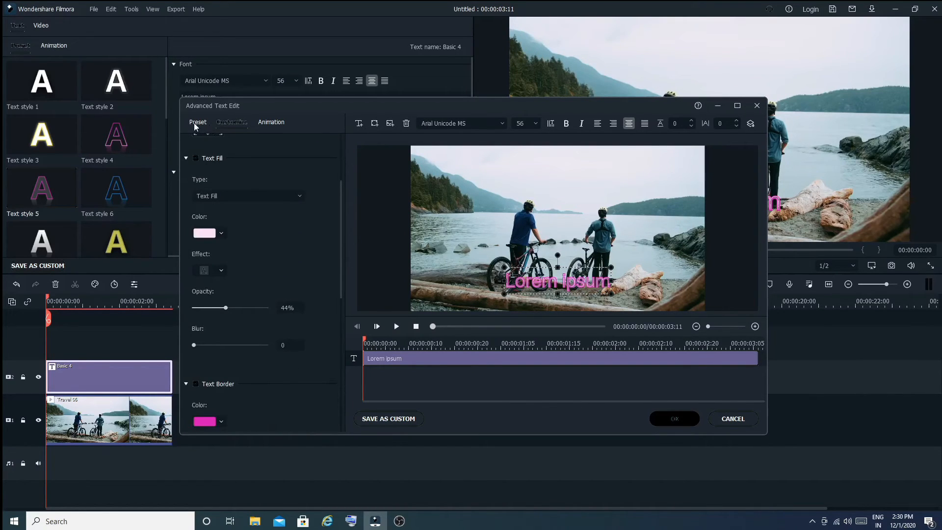
{"action": "scroll", "coordinate": [200, 289], "scroll_direction": "up", "scroll_amount": 4}
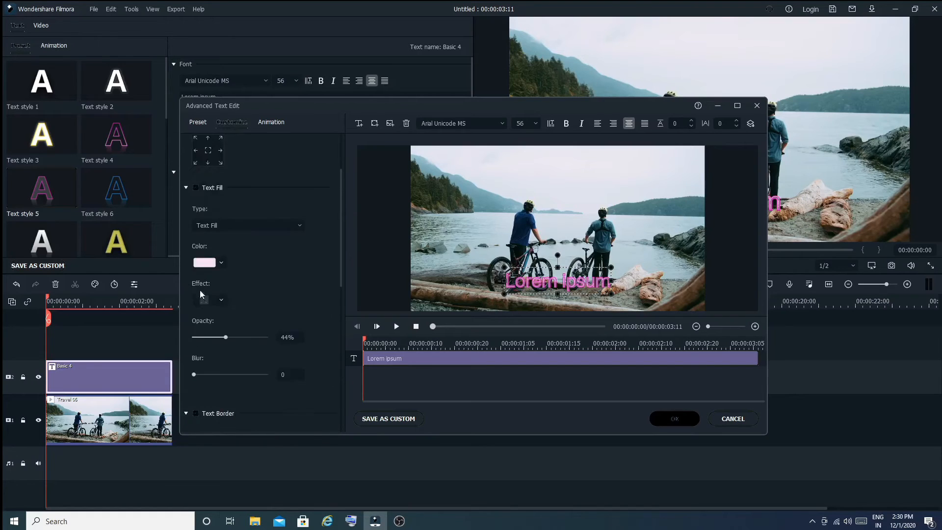
{"action": "scroll", "coordinate": [200, 289], "scroll_direction": "down", "scroll_amount": 7}
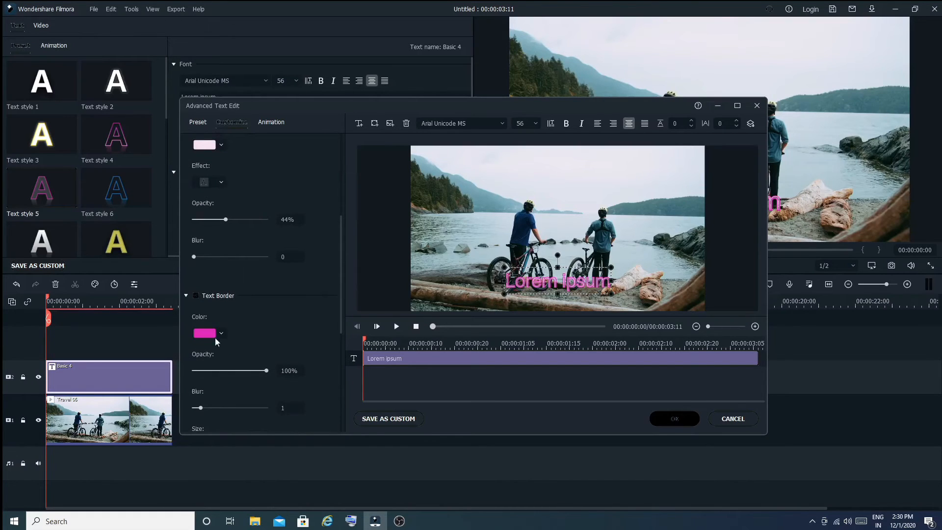
{"action": "scroll", "coordinate": [229, 223], "scroll_direction": "down", "scroll_amount": 5}
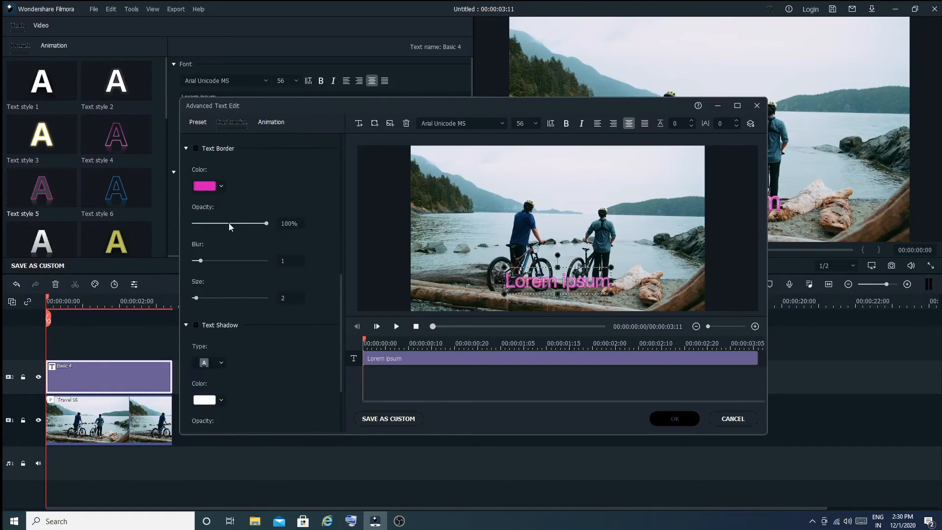
Step: Apply the Doomo Design animation to the title and stretch its in and out timing on the title track
{"action": "left_click", "coordinate": [264, 122]}
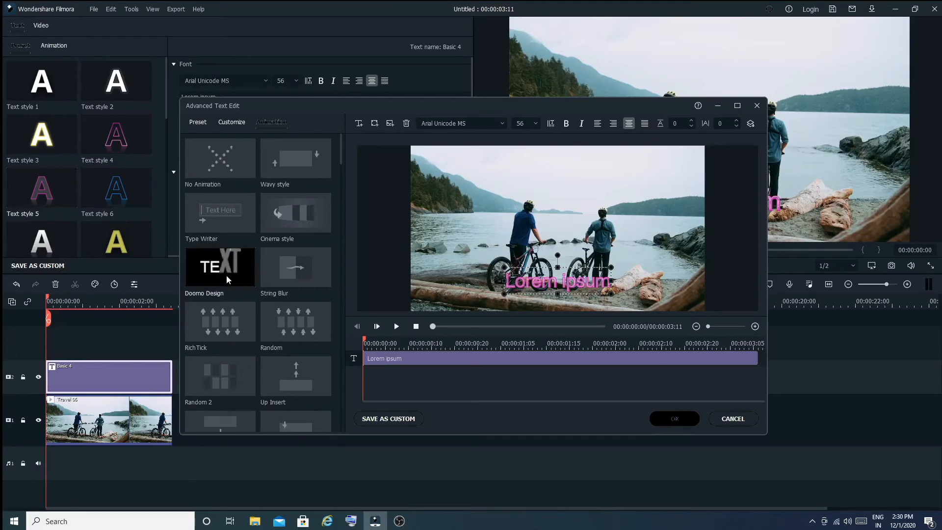
{"action": "double_click", "coordinate": [226, 278]}
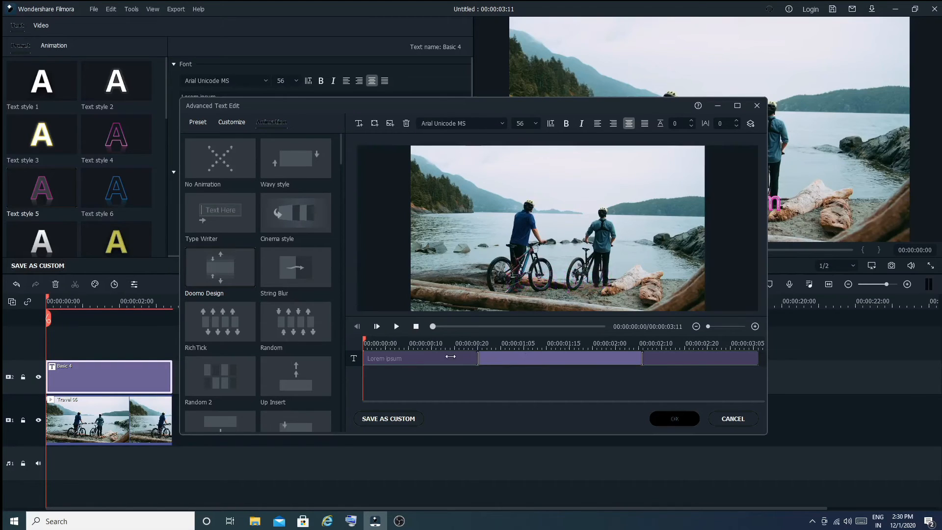
{"action": "left_click_drag", "start_coordinate": [450, 356], "coordinate": [409, 358]}
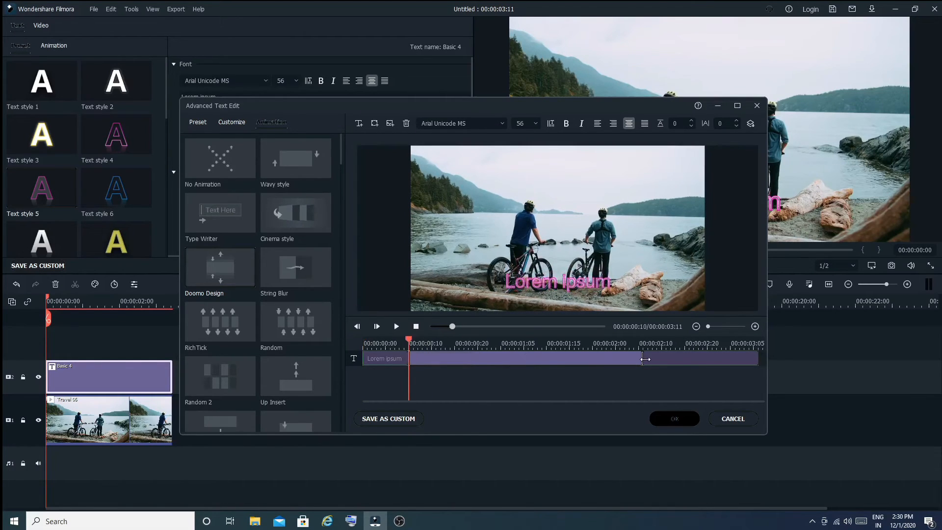
{"action": "left_click_drag", "start_coordinate": [644, 359], "coordinate": [720, 359]}
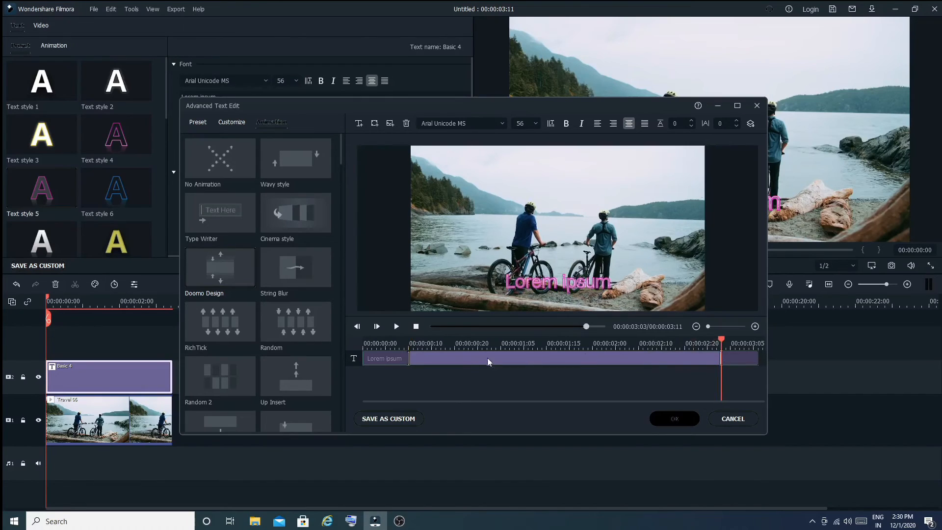
Step: Preview the animated title and apply the advanced text edits
{"action": "left_click", "coordinate": [396, 326]}
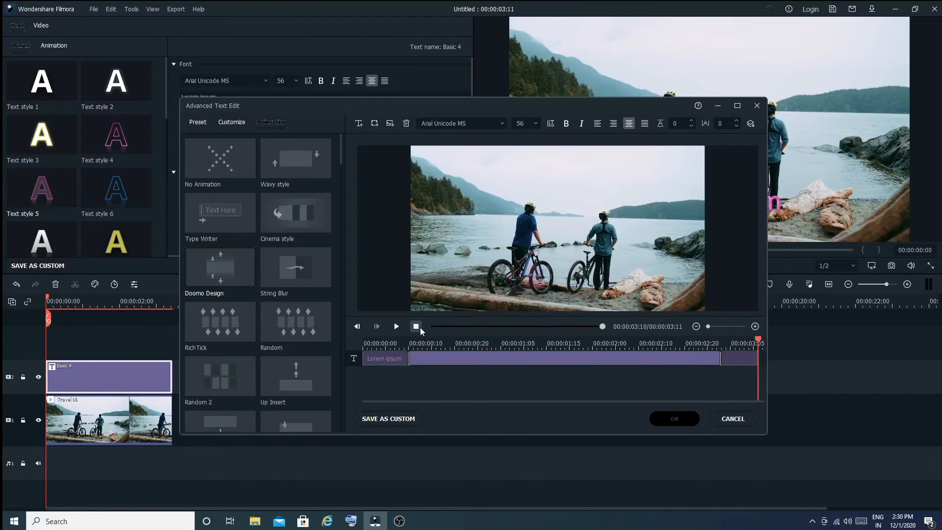
{"action": "left_click", "coordinate": [418, 327]}
{"action": "left_click", "coordinate": [396, 327]}
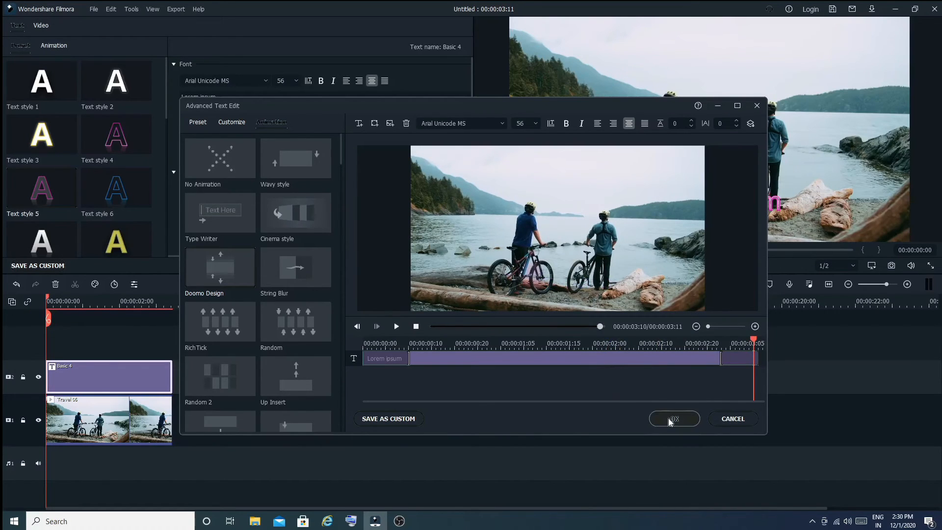
{"action": "left_click", "coordinate": [668, 417]}
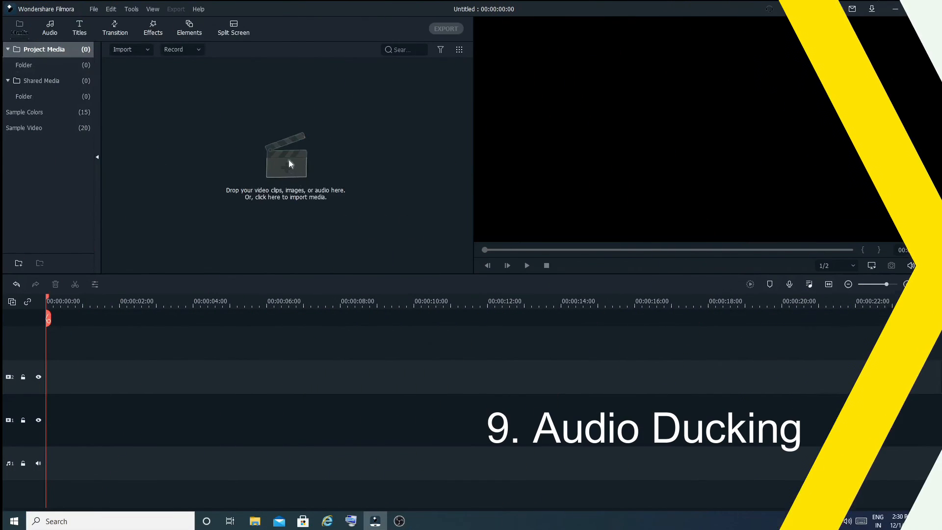
Step: Import the Reset Echo dot 3rd video and place it on the video track
{"action": "left_click", "coordinate": [290, 163]}
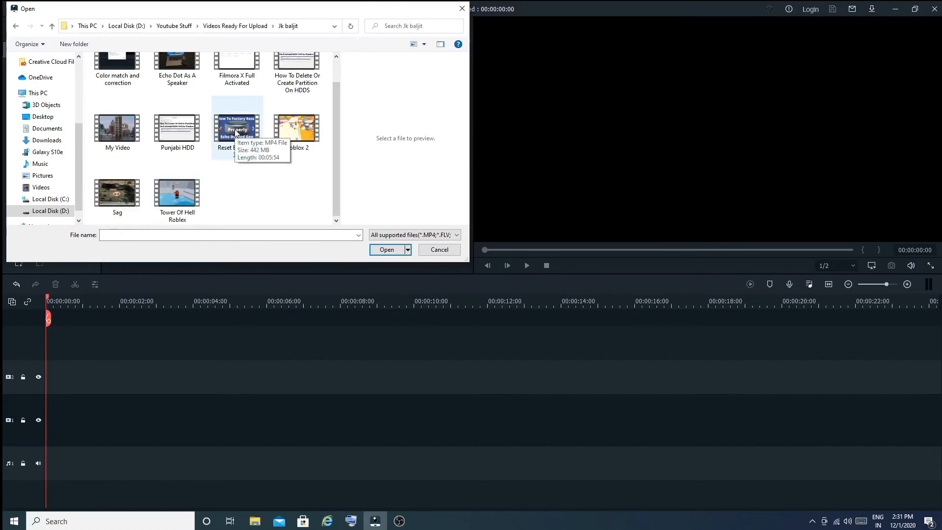
{"action": "left_click_drag", "start_coordinate": [236, 132], "coordinate": [221, 425]}
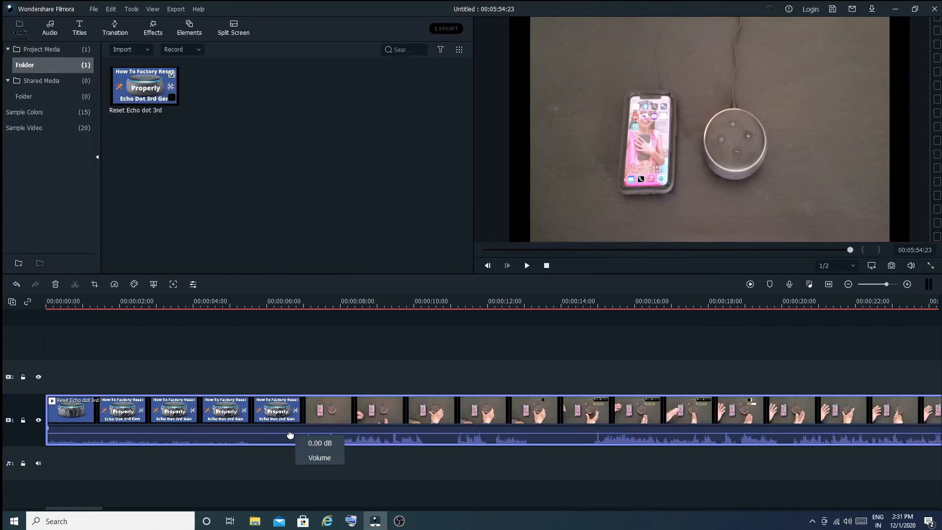
Step: Split the clip at about 7 seconds and delete the opening portion
{"action": "left_click", "coordinate": [305, 301]}
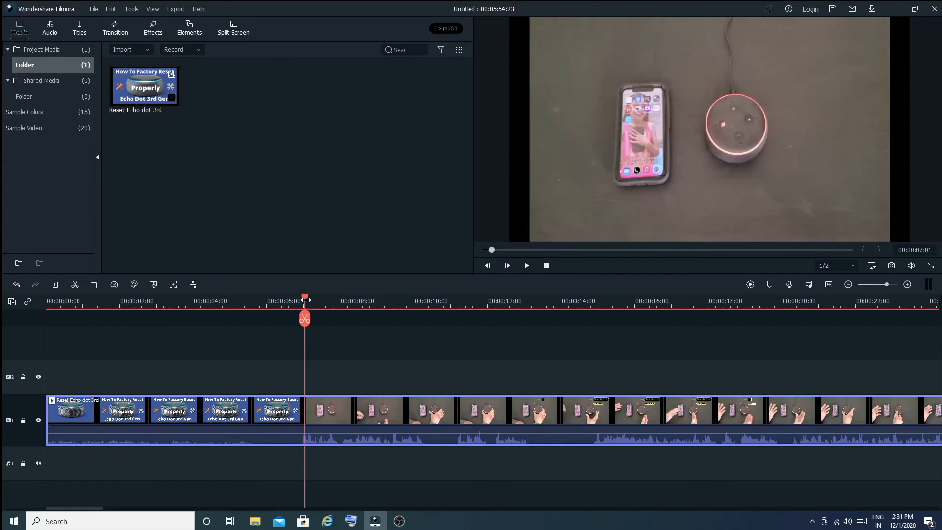
{"action": "left_click", "coordinate": [304, 318]}
{"action": "key", "text": "Delete"}
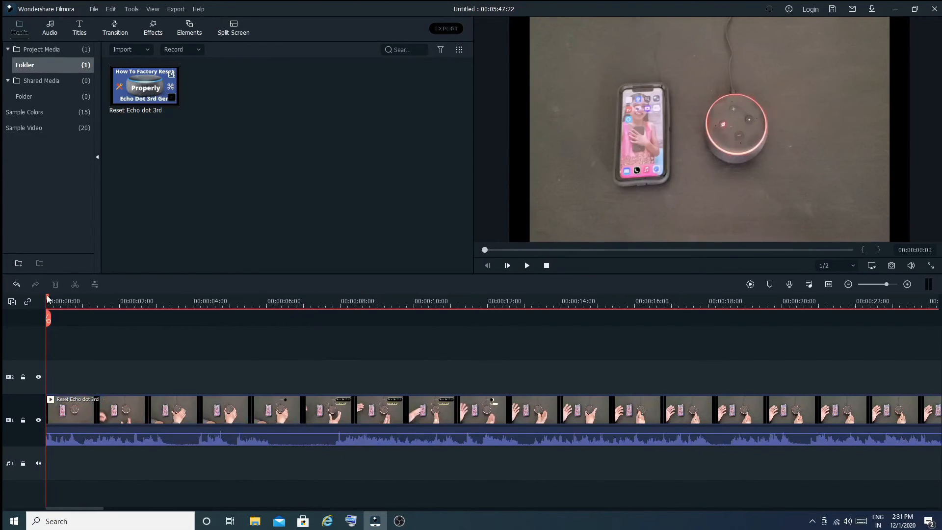
Step: Split the clip at about 13 seconds and delete the remainder after it
{"action": "left_click_drag", "start_coordinate": [48, 298], "coordinate": [167, 319]}
{"action": "left_click", "coordinate": [525, 319]}
{"action": "key", "text": "Delete"}
Step: Split the remaining clip at four more points between about 3 and 8 seconds
{"action": "left_click", "coordinate": [272, 319]}
{"action": "left_click", "coordinate": [330, 319]}
{"action": "left_click", "coordinate": [198, 319]}
{"action": "left_click", "coordinate": [167, 319]}
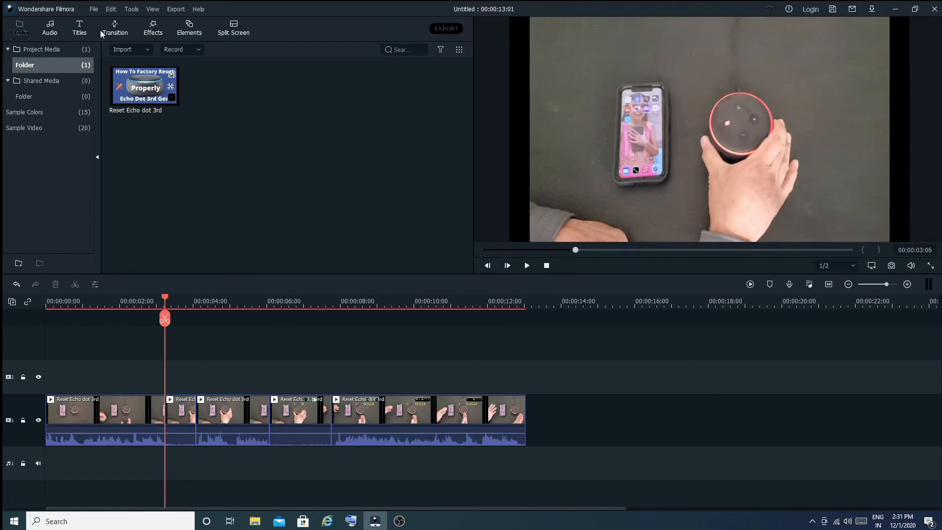
Step: Add the Friends on the way music from the audio library to the audio track
{"action": "left_click", "coordinate": [50, 26]}
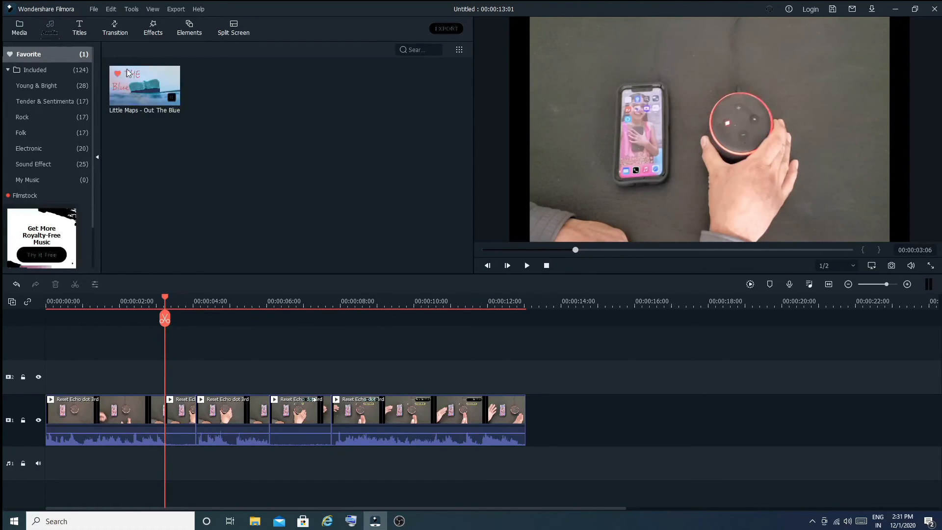
{"action": "left_click", "coordinate": [51, 73]}
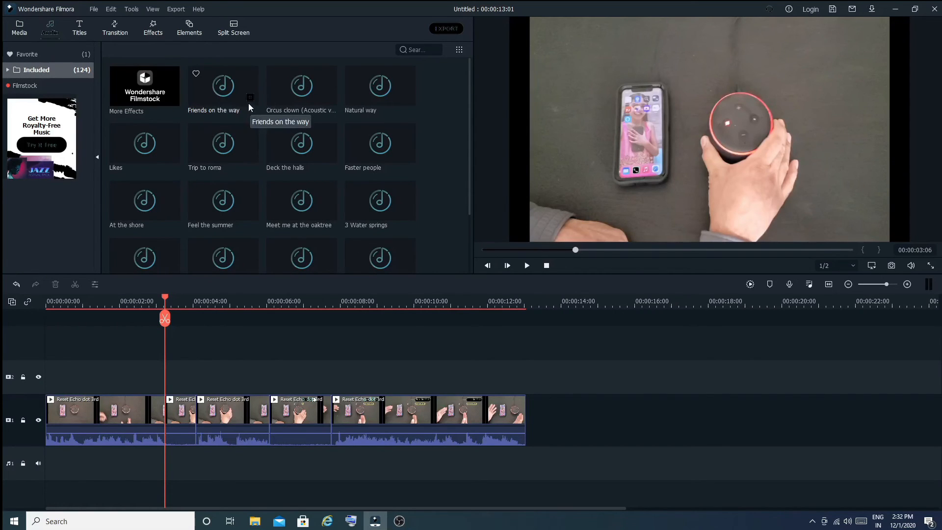
{"action": "left_click_drag", "start_coordinate": [240, 90], "coordinate": [446, 473]}
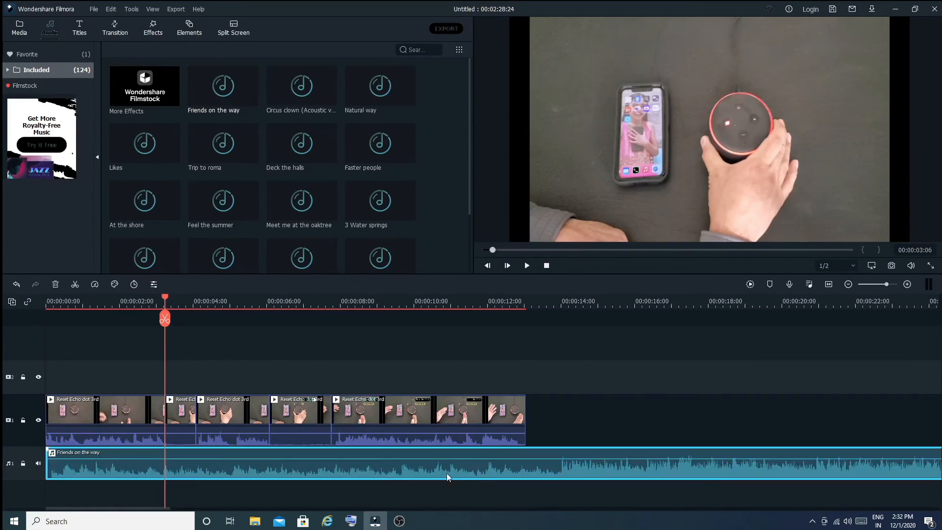
Step: Cut away the music's first 13 seconds and move the remaining music to the timeline start
{"action": "left_click", "coordinate": [537, 297]}
{"action": "left_click", "coordinate": [537, 320]}
{"action": "left_click", "coordinate": [518, 455]}
{"action": "key", "text": "Delete"}
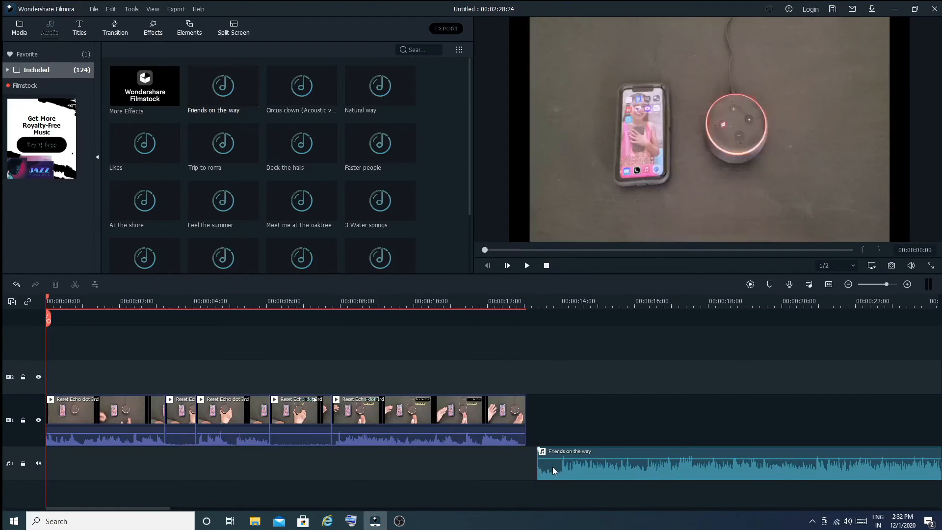
{"action": "left_click_drag", "start_coordinate": [553, 467], "coordinate": [61, 466]}
Step: Split the music at the video's end, about 13 seconds, and delete the excess
{"action": "left_click", "coordinate": [528, 297]}
{"action": "left_click", "coordinate": [524, 300]}
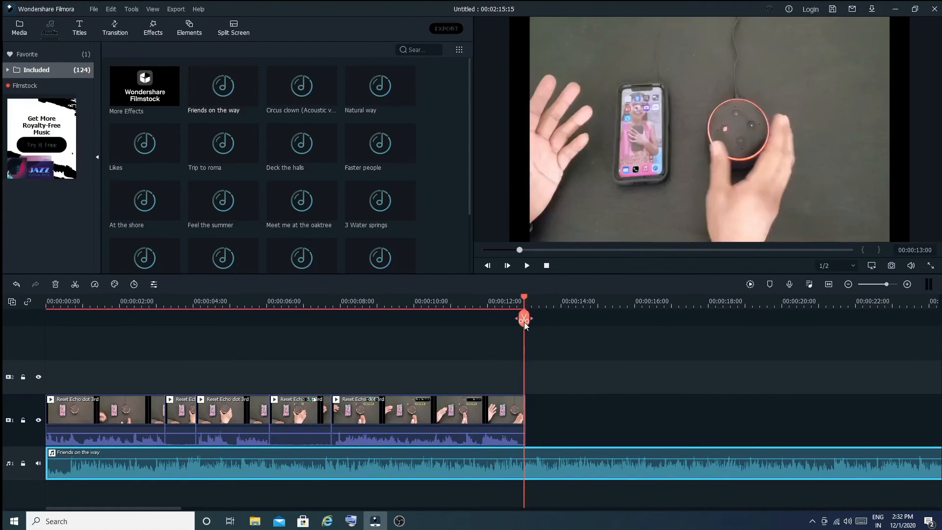
{"action": "left_click", "coordinate": [524, 319]}
{"action": "left_click", "coordinate": [546, 466]}
{"action": "key", "text": "Delete"}
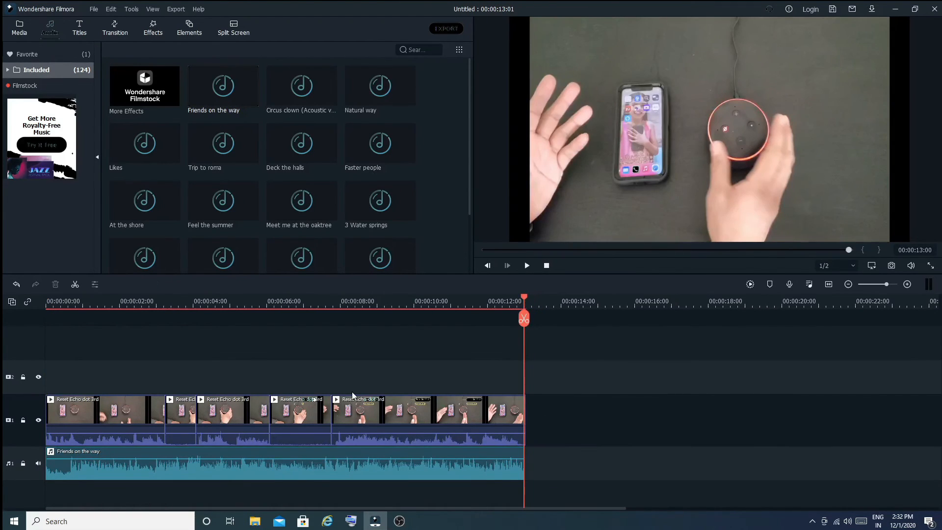
Step: Select the first, third and last video clips and enable audio ducking at 17% to lower the background music's volume
{"action": "left_click", "coordinate": [110, 424]}
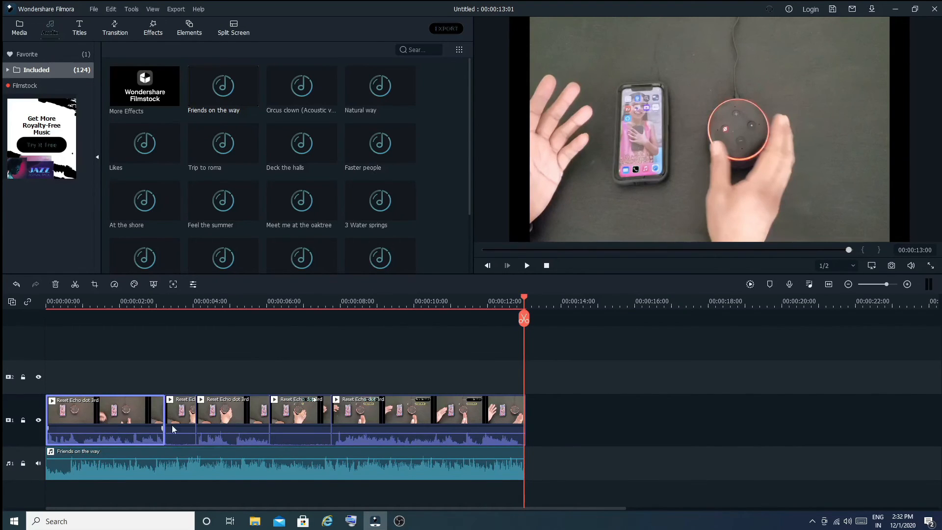
{"action": "left_click", "coordinate": [216, 427], "text": "ctrl"}
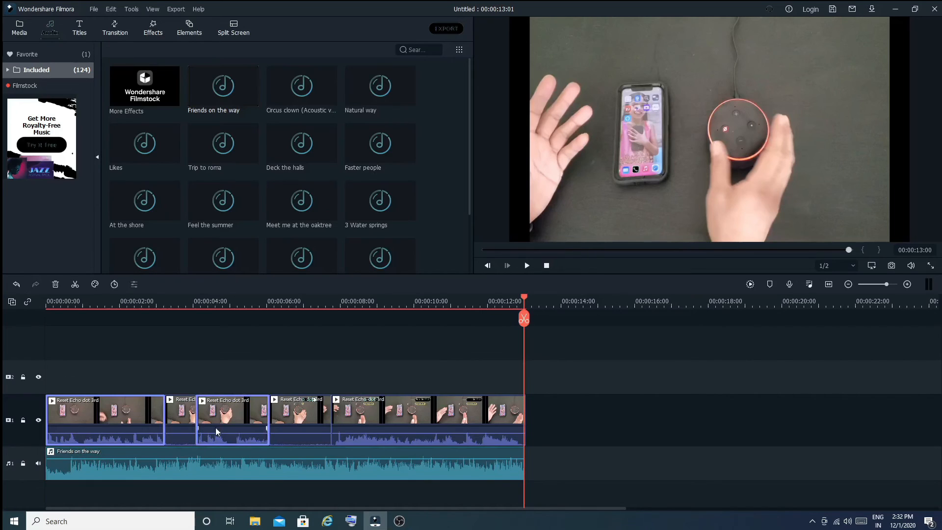
{"action": "left_click", "coordinate": [392, 420], "text": "ctrl"}
{"action": "right_click", "coordinate": [392, 418]}
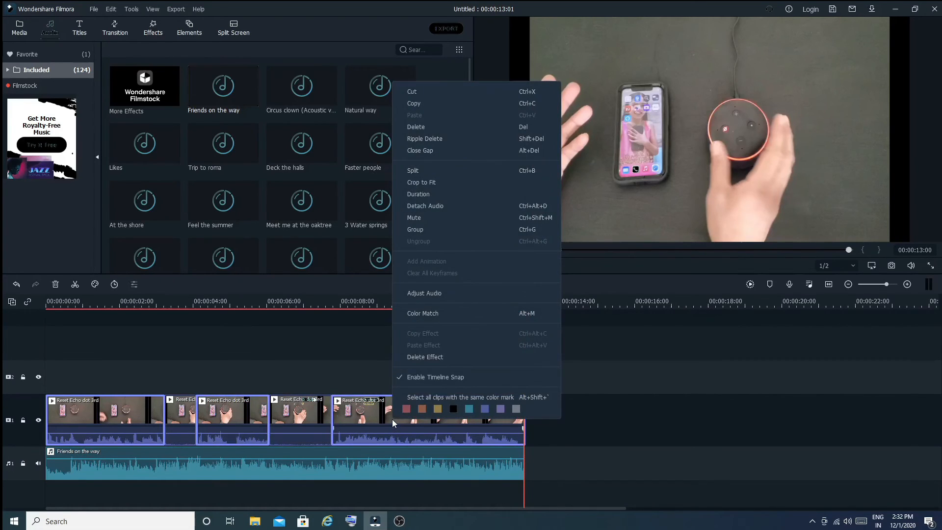
{"action": "left_click", "coordinate": [424, 291]}
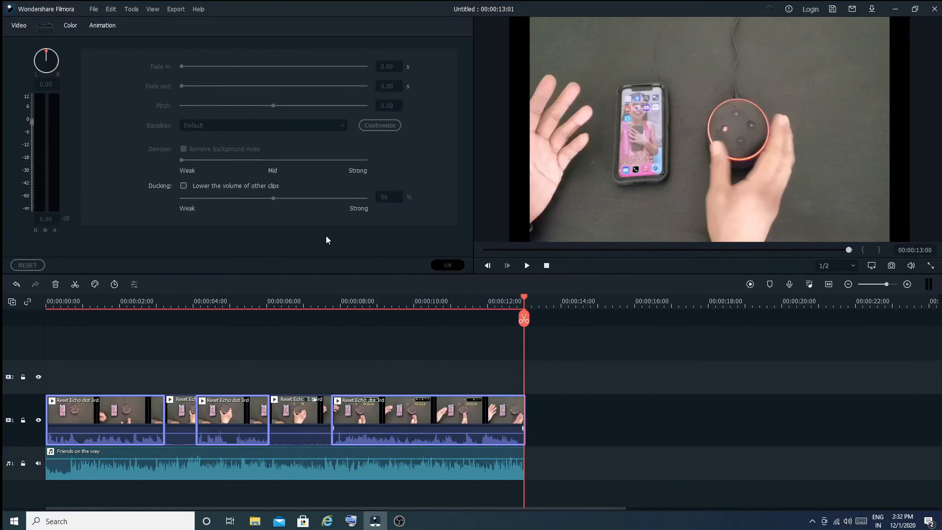
{"action": "left_click", "coordinate": [184, 185]}
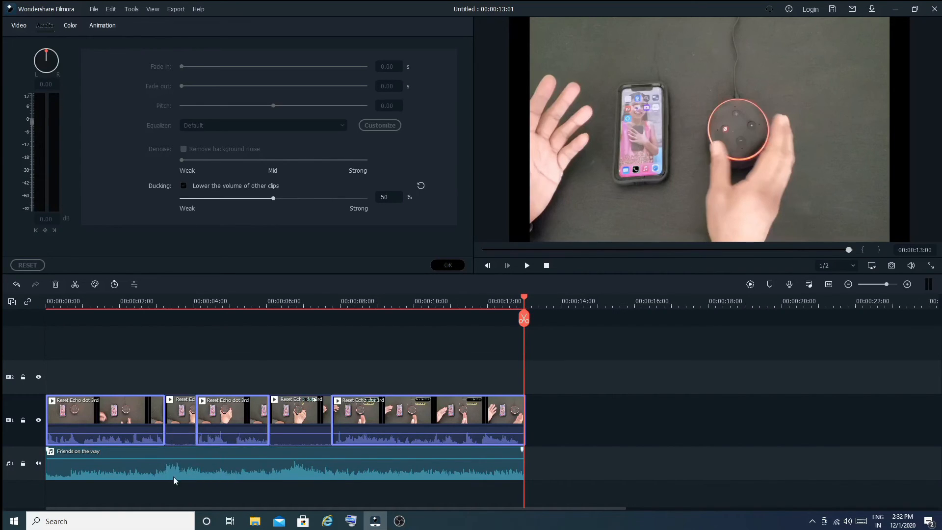
{"action": "left_click_drag", "start_coordinate": [172, 458], "coordinate": [173, 462]}
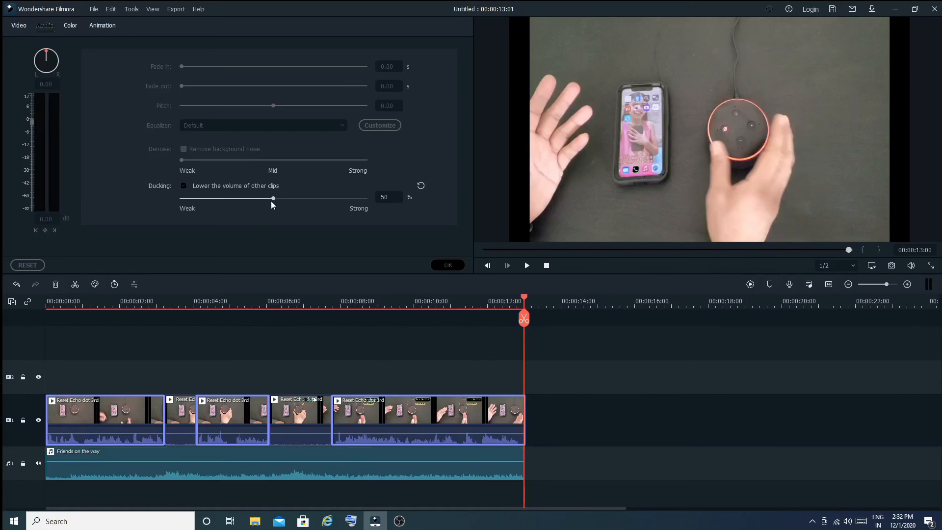
{"action": "left_click_drag", "start_coordinate": [272, 199], "coordinate": [213, 199]}
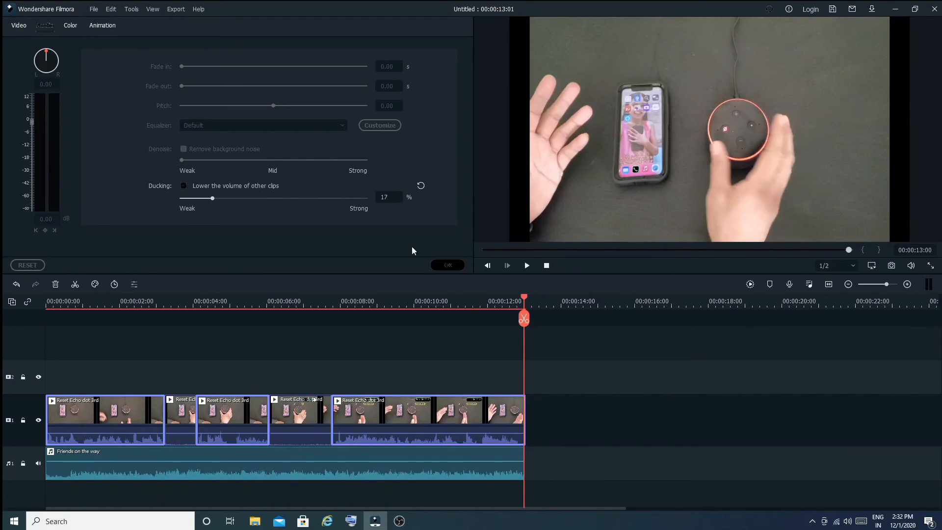
{"action": "left_click", "coordinate": [433, 265]}
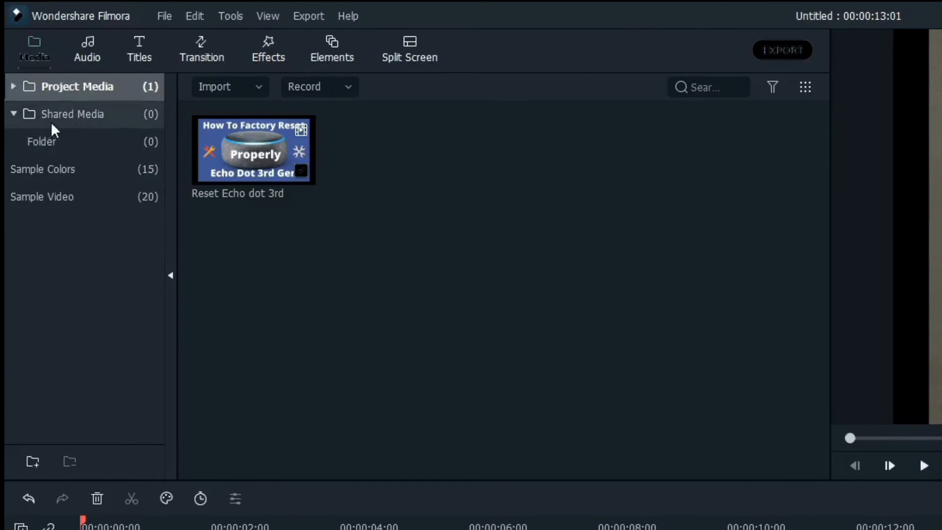
Step: Browse the Shared Media, Sample Colors and Sample Video collections in the media library
{"action": "left_click", "coordinate": [76, 118]}
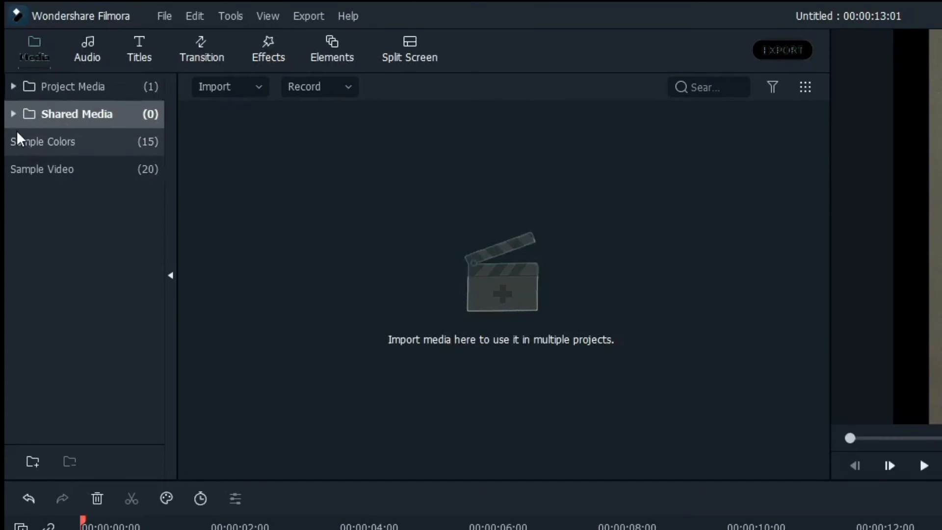
{"action": "left_click", "coordinate": [29, 141]}
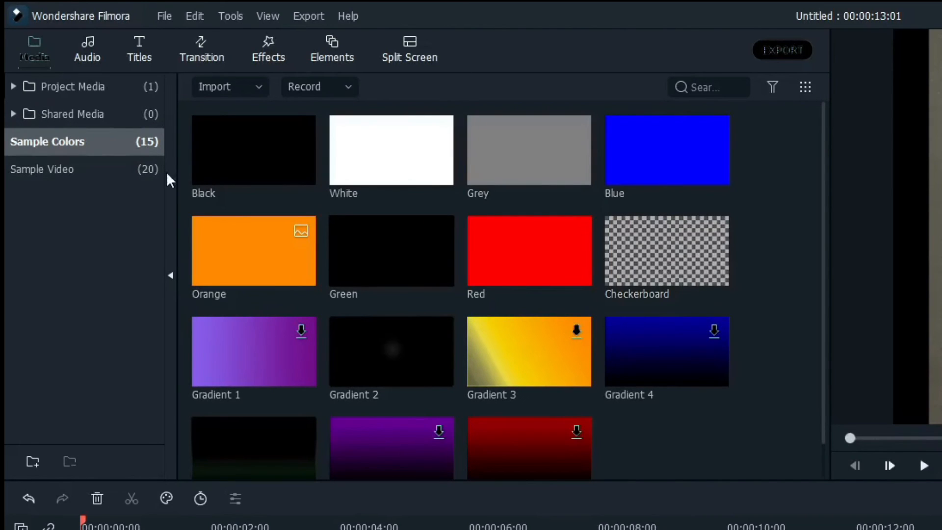
{"action": "left_click", "coordinate": [58, 177]}
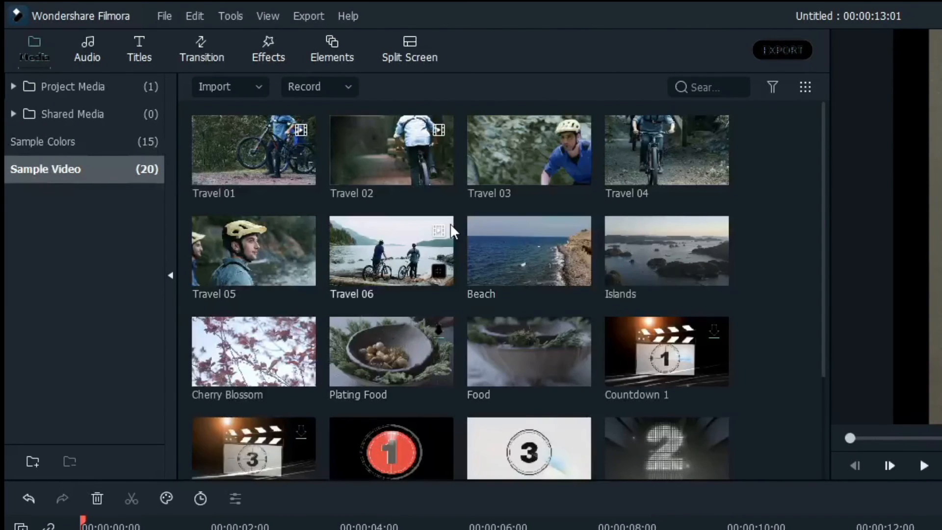
{"action": "scroll", "coordinate": [451, 223], "scroll_direction": "down", "scroll_amount": 3}
{"action": "scroll", "coordinate": [452, 234], "scroll_direction": "up", "scroll_amount": 3}
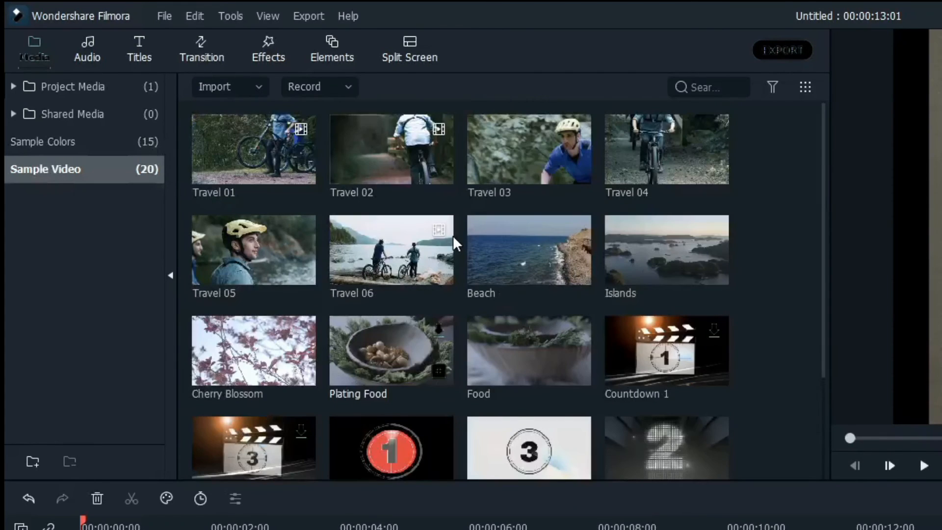
Step: Browse the audio library and the included title templates in the Titles library
{"action": "left_click", "coordinate": [93, 54]}
{"action": "scroll", "coordinate": [389, 330], "scroll_direction": "down", "scroll_amount": 5}
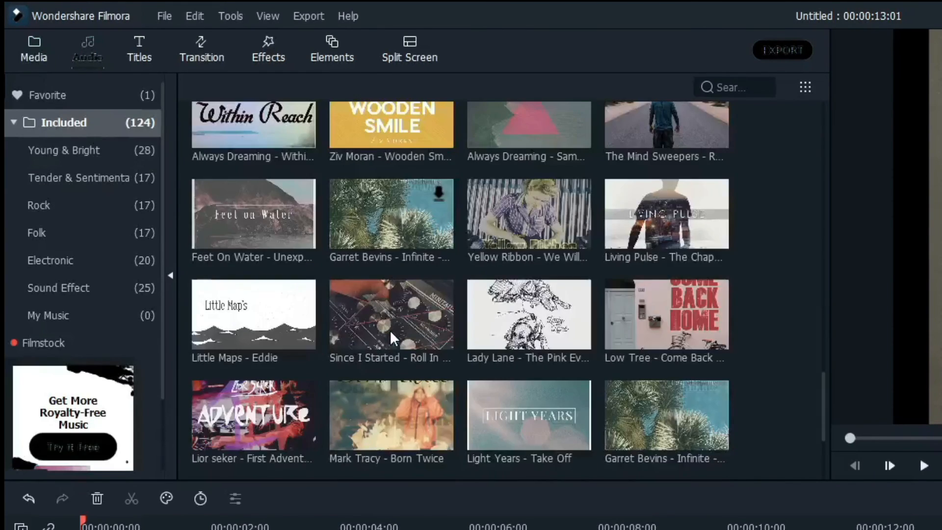
{"action": "scroll", "coordinate": [389, 330], "scroll_direction": "up", "scroll_amount": 5}
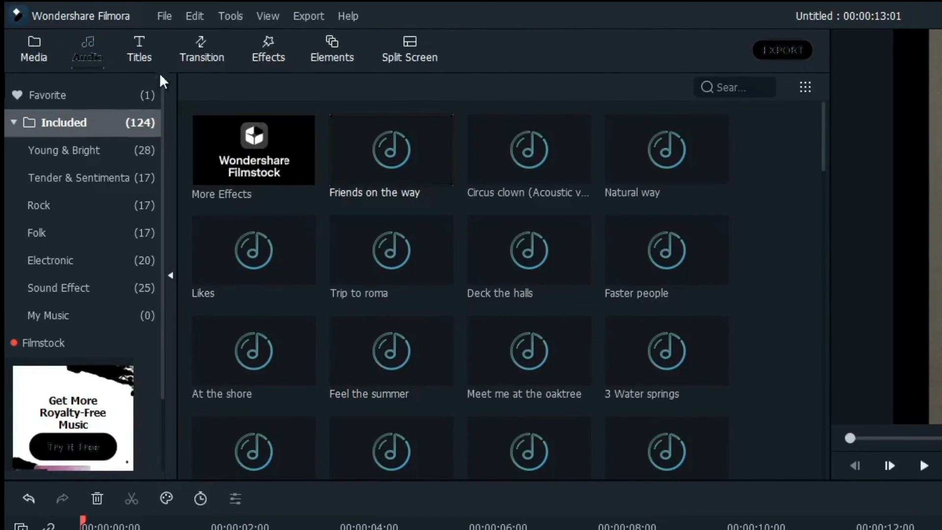
{"action": "left_click", "coordinate": [143, 48]}
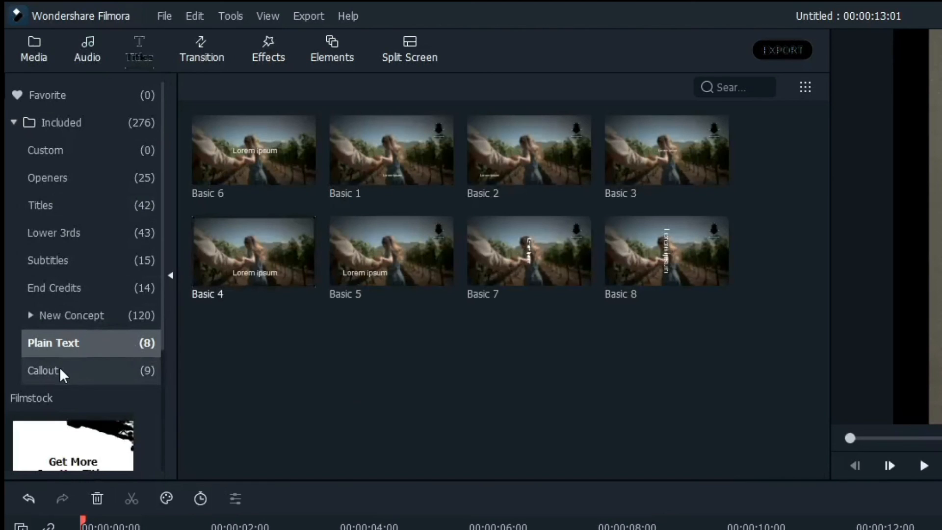
{"action": "left_click", "coordinate": [80, 124]}
{"action": "scroll", "coordinate": [459, 255], "scroll_direction": "down", "scroll_amount": 10}
{"action": "scroll", "coordinate": [460, 259], "scroll_direction": "down", "scroll_amount": 15}
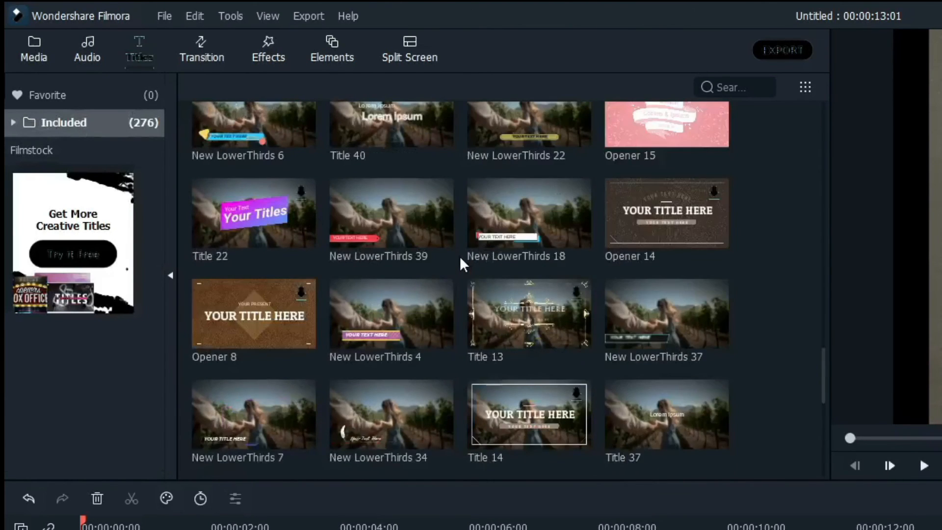
Step: Browse the Transition library and scroll through the included effects in the Effects library
{"action": "left_click", "coordinate": [209, 58]}
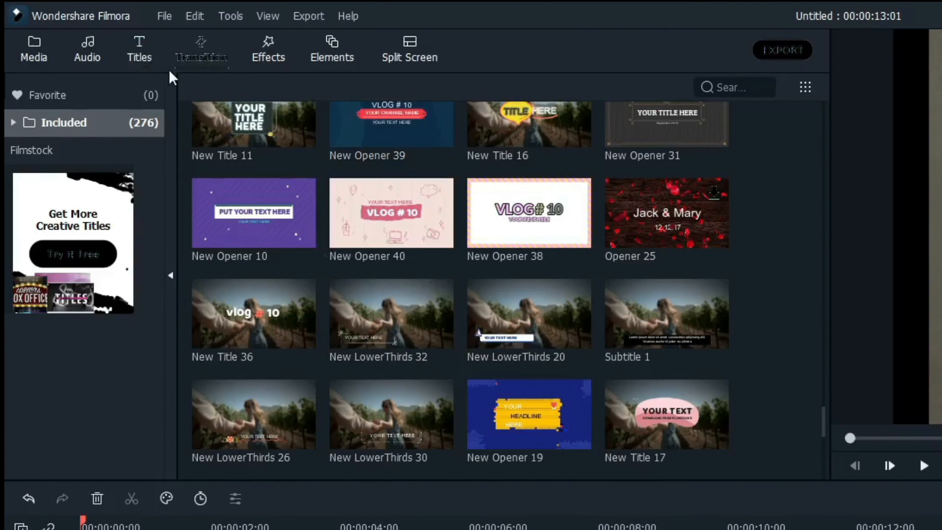
{"action": "scroll", "coordinate": [307, 256], "scroll_direction": "down", "scroll_amount": 15}
{"action": "scroll", "coordinate": [306, 254], "scroll_direction": "up", "scroll_amount": 15}
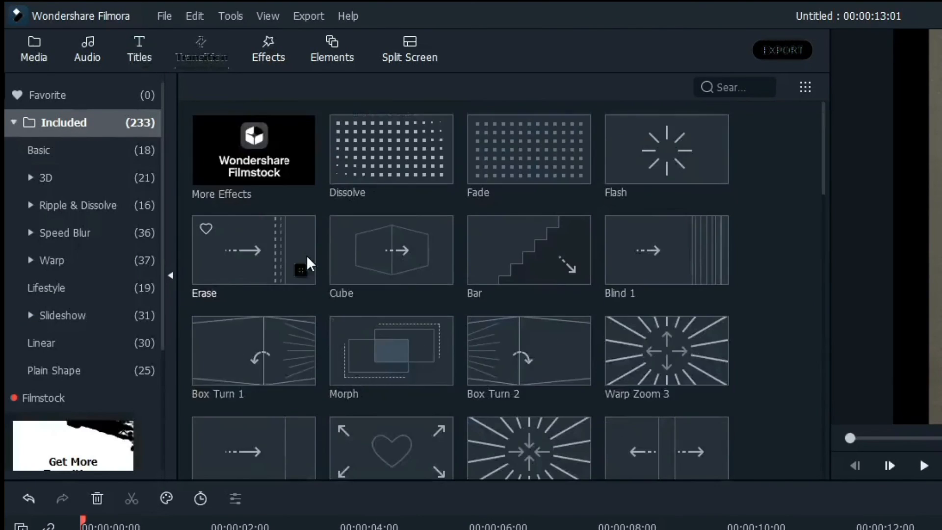
{"action": "left_click", "coordinate": [265, 56]}
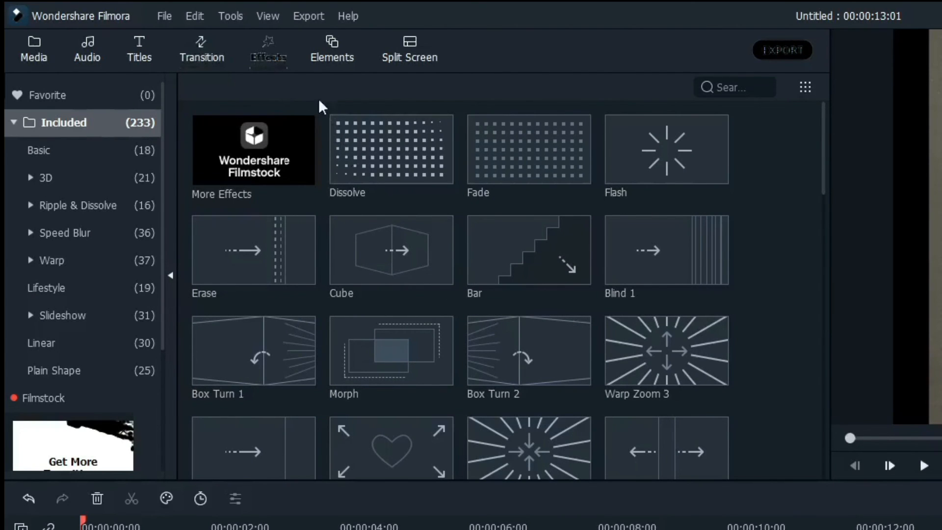
{"action": "scroll", "coordinate": [394, 242], "scroll_direction": "down", "scroll_amount": 20}
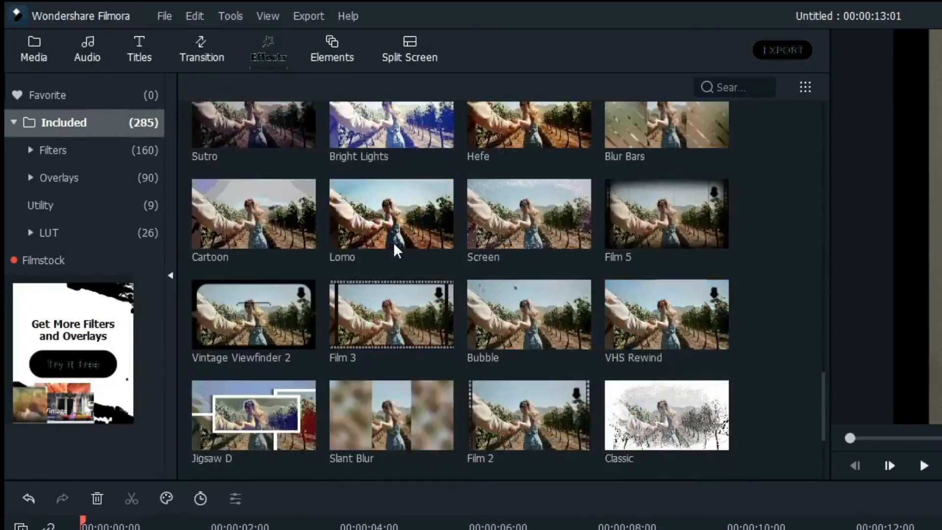
{"action": "scroll", "coordinate": [393, 242], "scroll_direction": "down", "scroll_amount": 20}
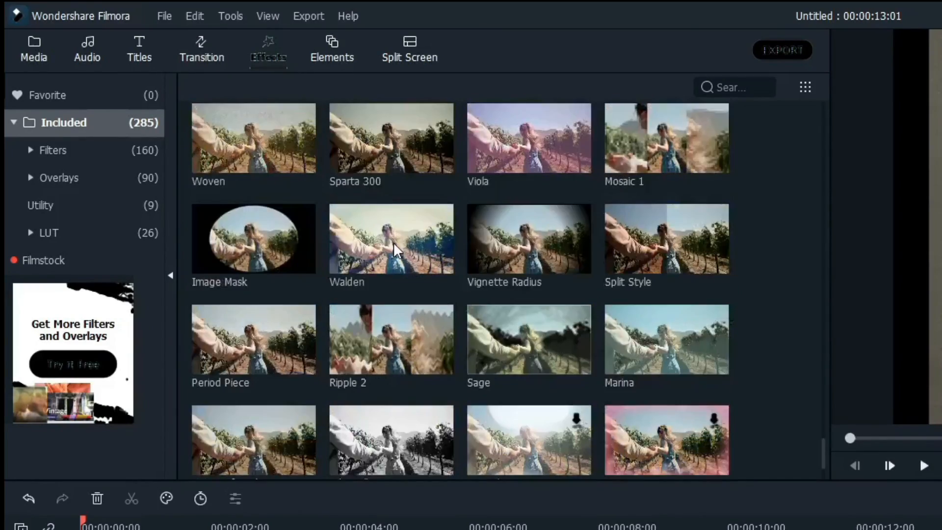
{"action": "scroll", "coordinate": [392, 242], "scroll_direction": "down", "scroll_amount": 10}
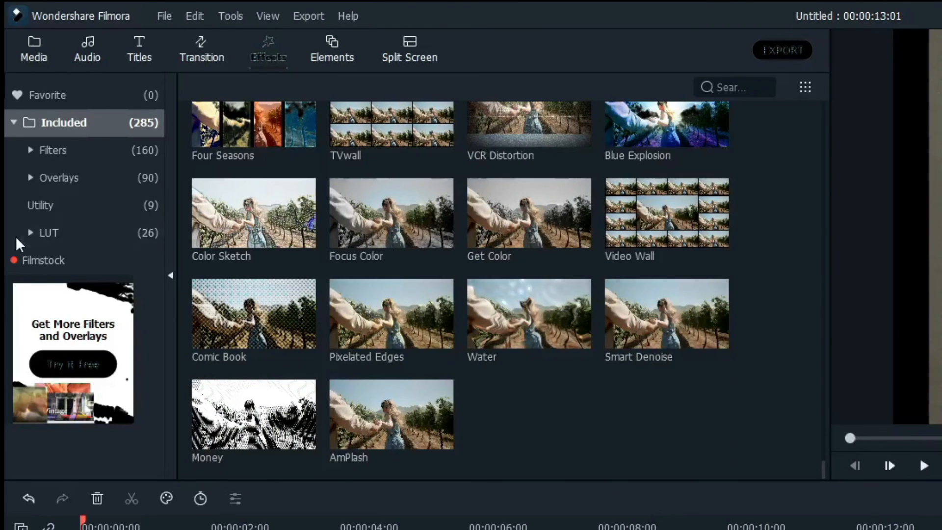
Step: Explore the LUT subcategories Blockbuster, Cinematic and Color Correction, and the Utility effects
{"action": "left_click", "coordinate": [64, 232]}
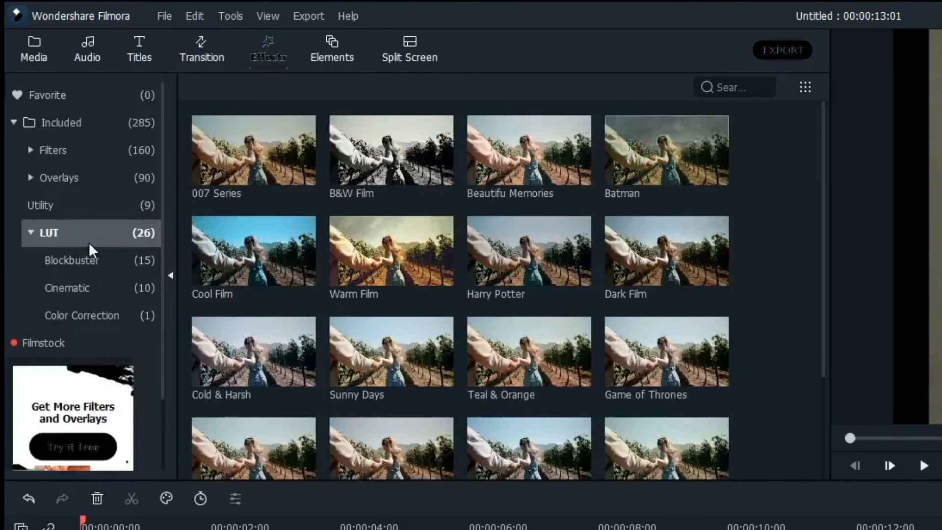
{"action": "left_click", "coordinate": [98, 259]}
{"action": "left_click", "coordinate": [105, 288]}
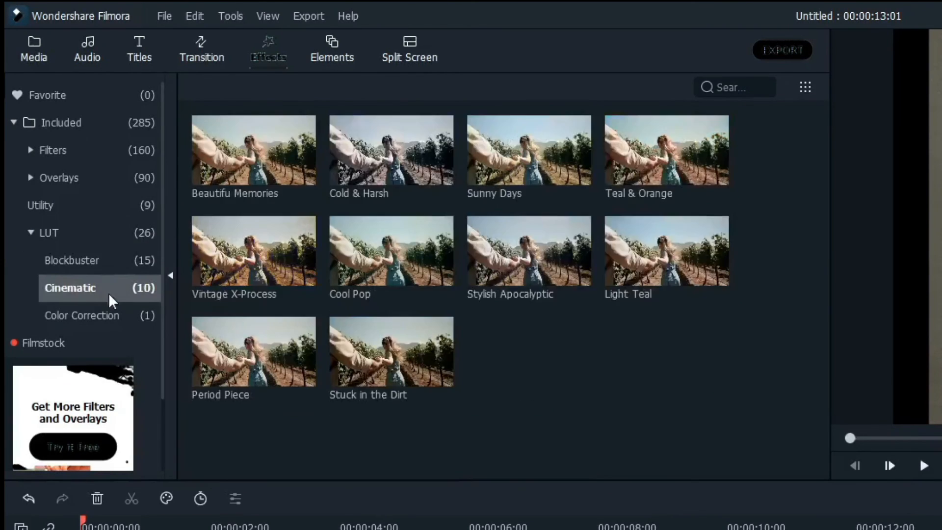
{"action": "left_click", "coordinate": [125, 320]}
{"action": "left_click", "coordinate": [51, 211]}
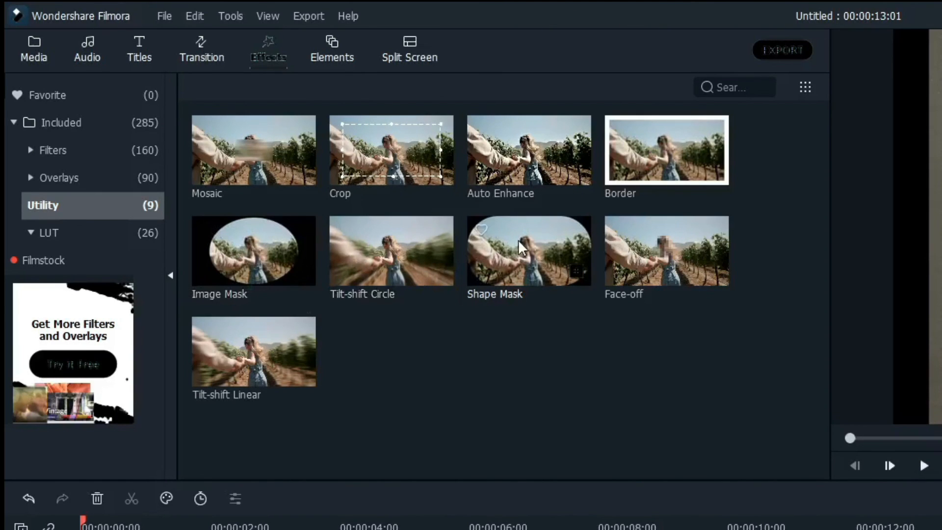
{"action": "left_click", "coordinate": [654, 145]}
Step: Browse the Elements library and the Split Screen layout templates
{"action": "left_click", "coordinate": [334, 53]}
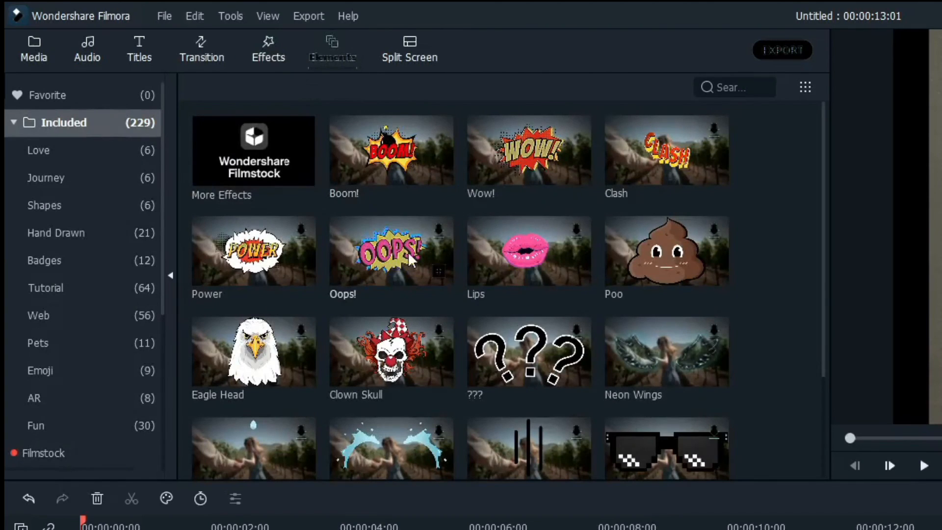
{"action": "scroll", "coordinate": [407, 249], "scroll_direction": "down", "scroll_amount": 20}
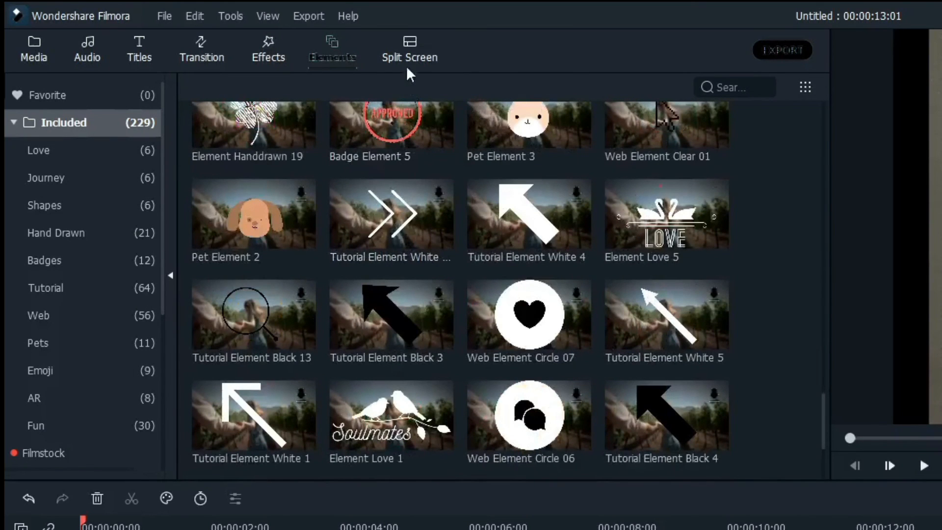
{"action": "left_click", "coordinate": [411, 57]}
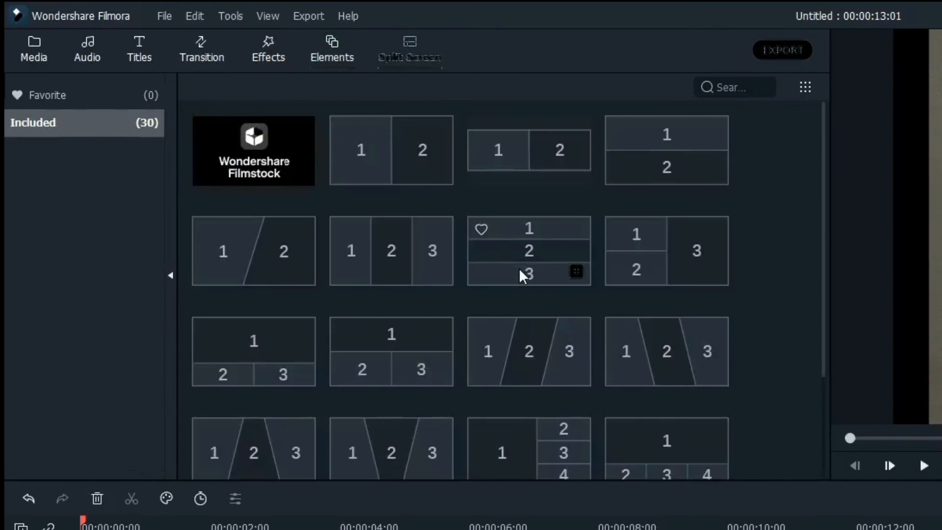
{"action": "scroll", "coordinate": [519, 268], "scroll_direction": "down", "scroll_amount": 8}
{"action": "scroll", "coordinate": [519, 273], "scroll_direction": "up", "scroll_amount": 8}
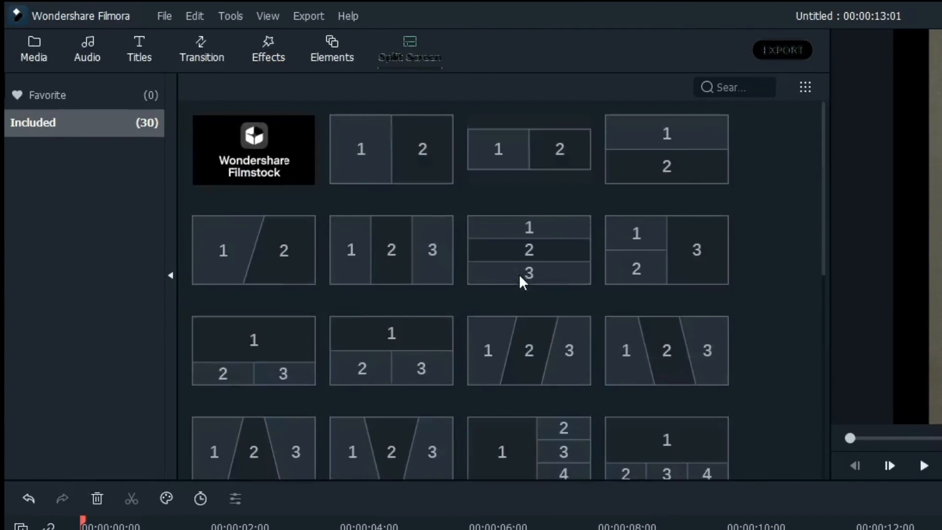